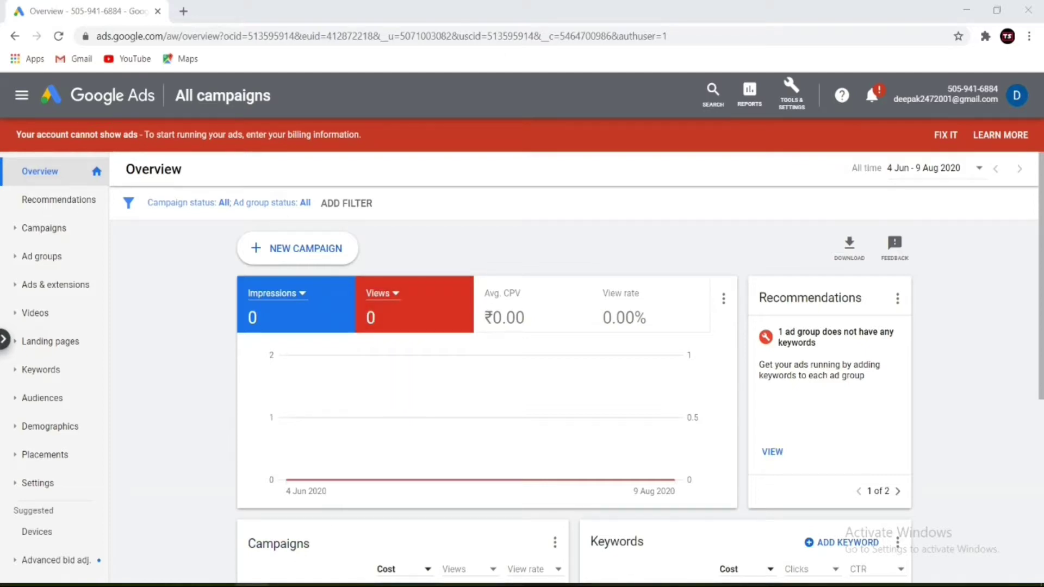
Step: Switch to the Budget (2) workbook in Excel and set the Daily Budget in B2 to 50
mouse_move(253, 584)
click(253, 522)
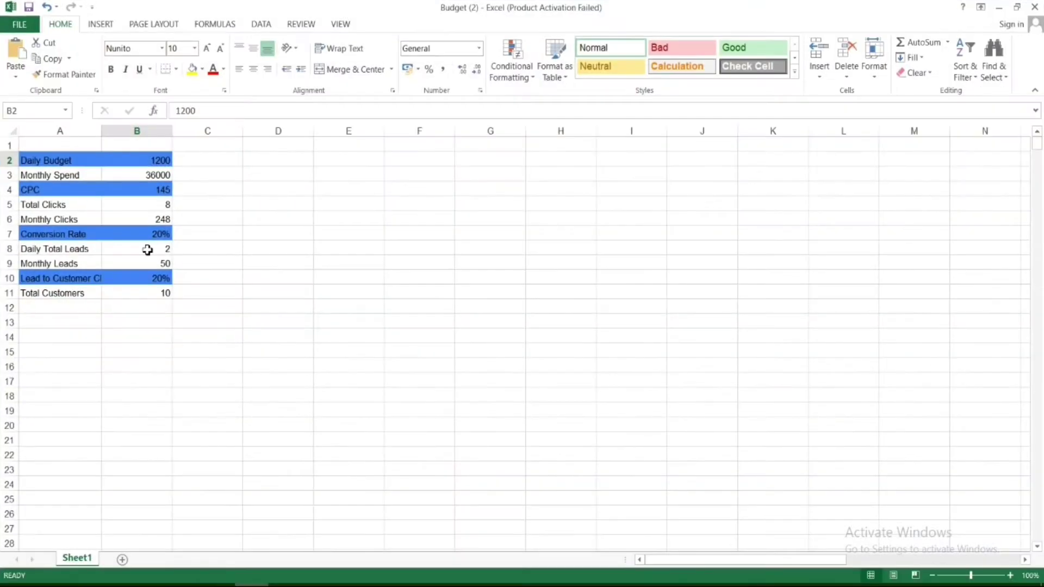
click(158, 158)
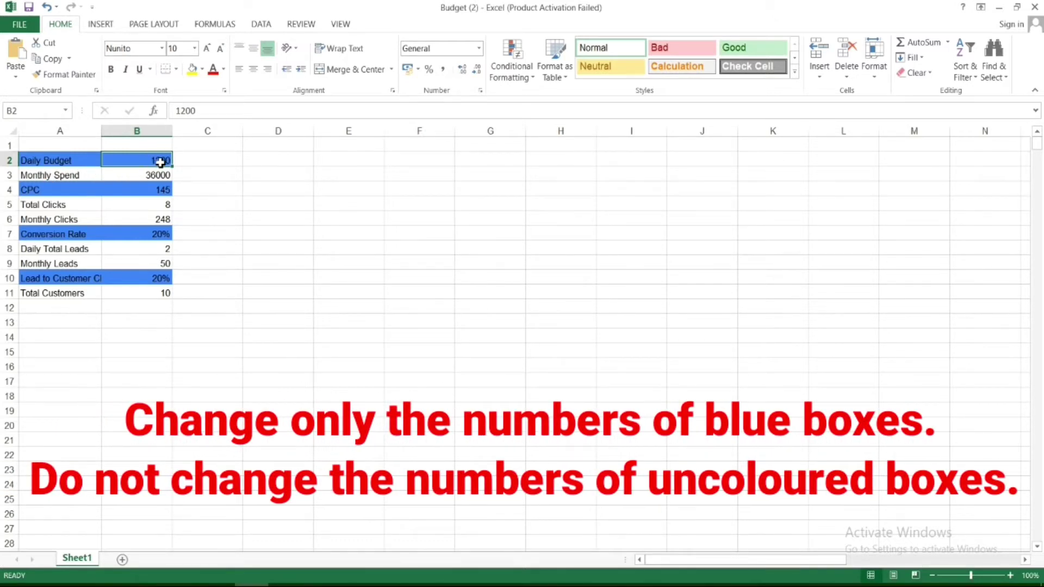
text(50)
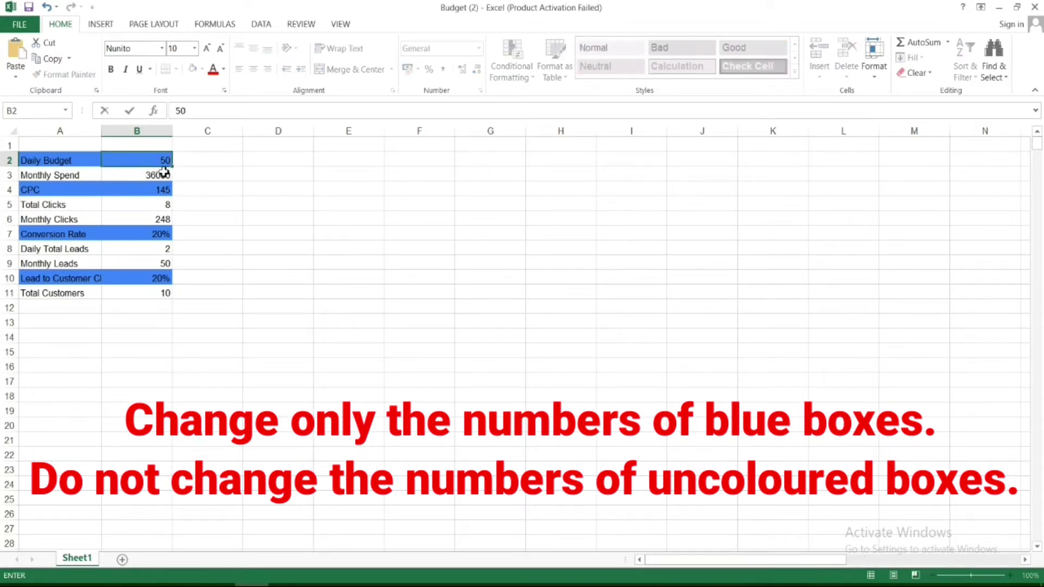
click(161, 175)
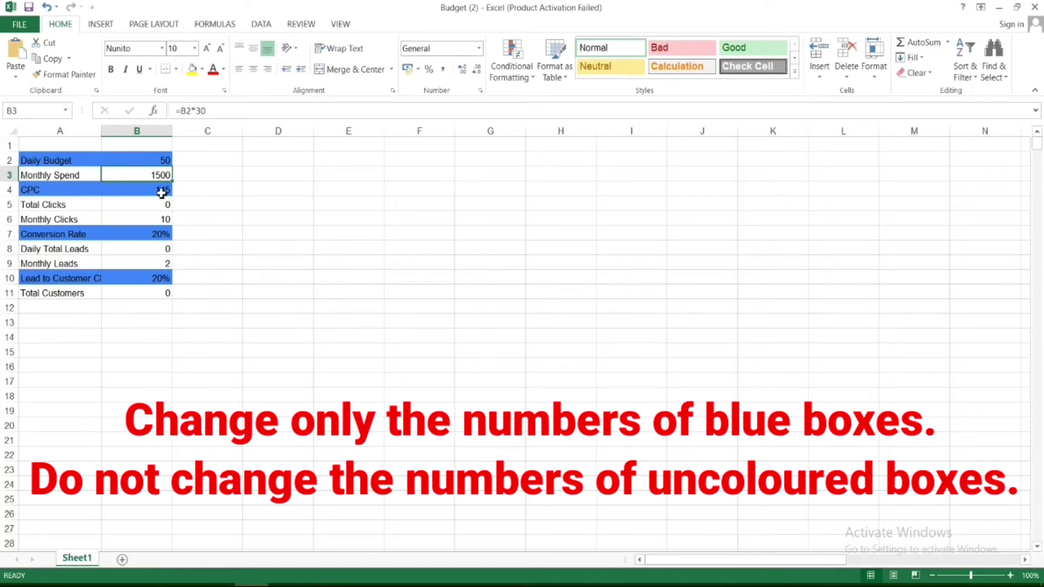
Step: Set the CPC in B4 to 5 and check the Total Clicks and Monthly Clicks formulas
click(162, 193)
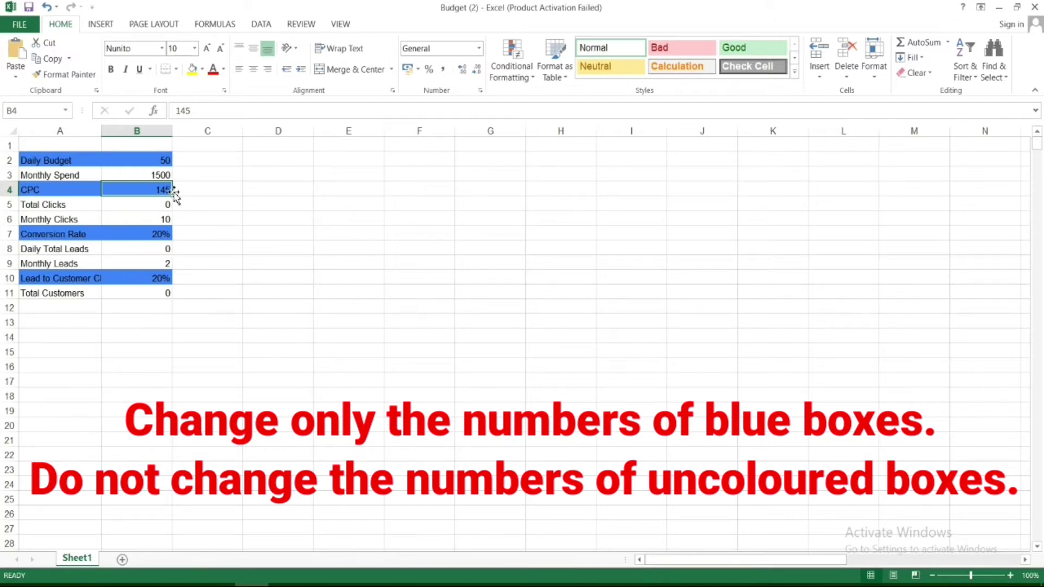
text(5)
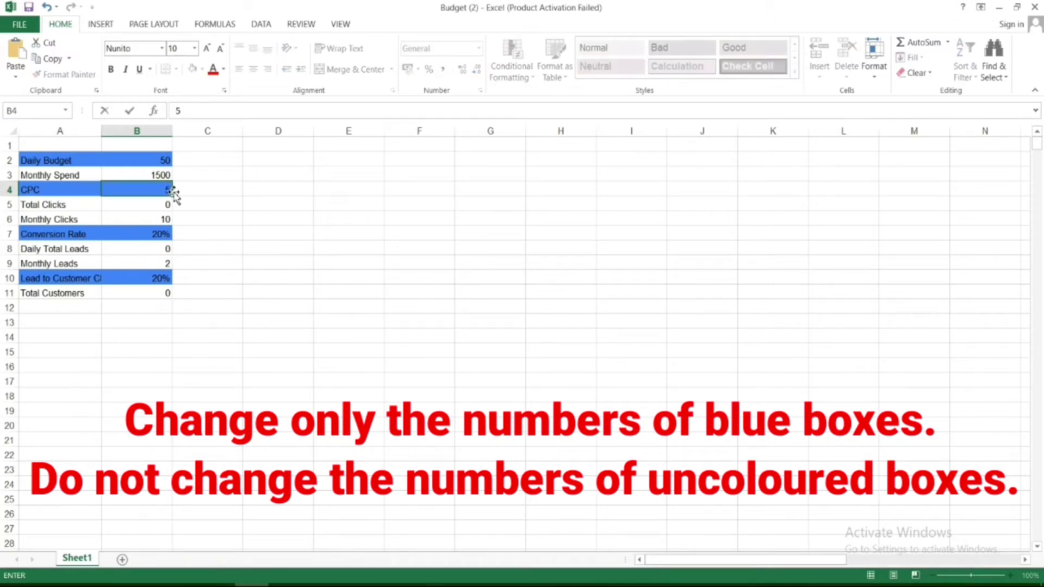
click(164, 206)
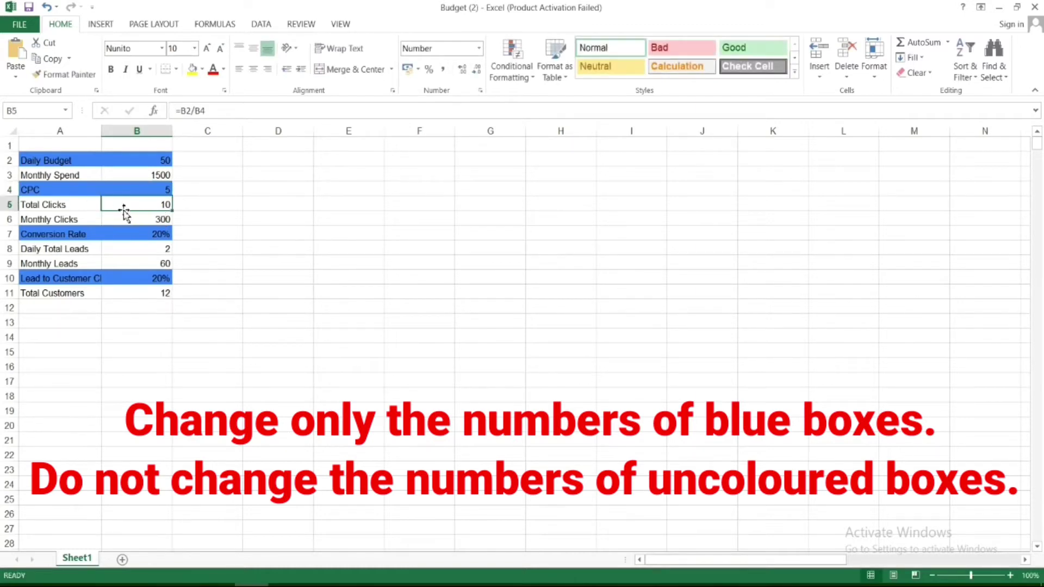
click(158, 219)
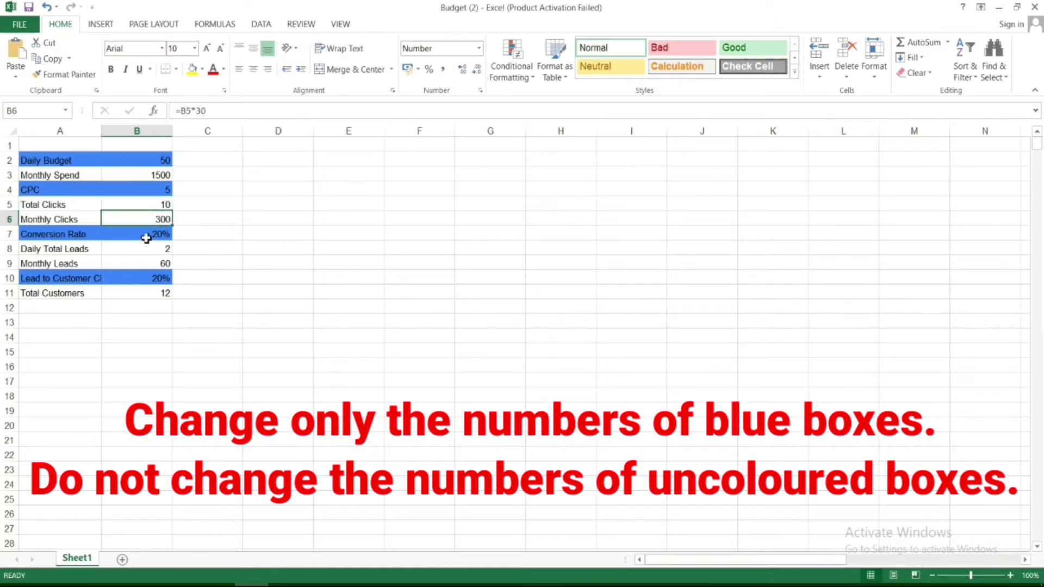
Step: Set the Conversion Rate in B7 to 10% and the Lead to Customer percentage in B10 to 25%
click(145, 235)
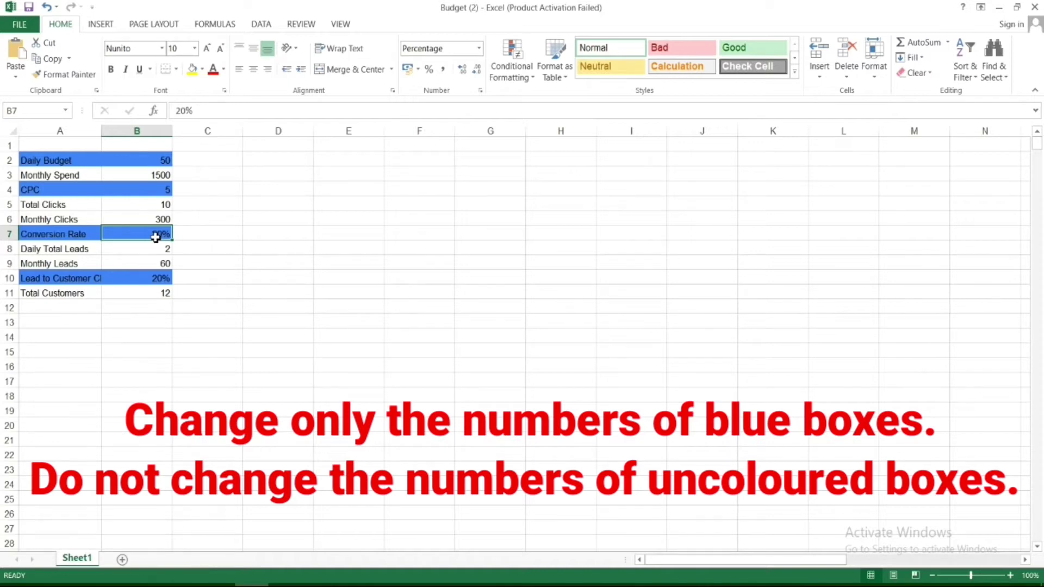
text(10)
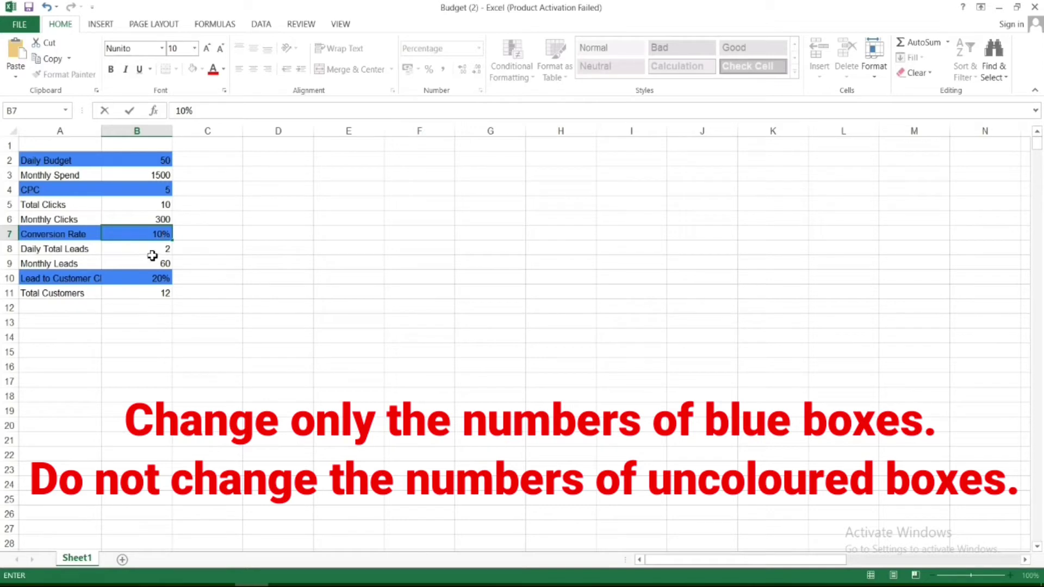
click(162, 252)
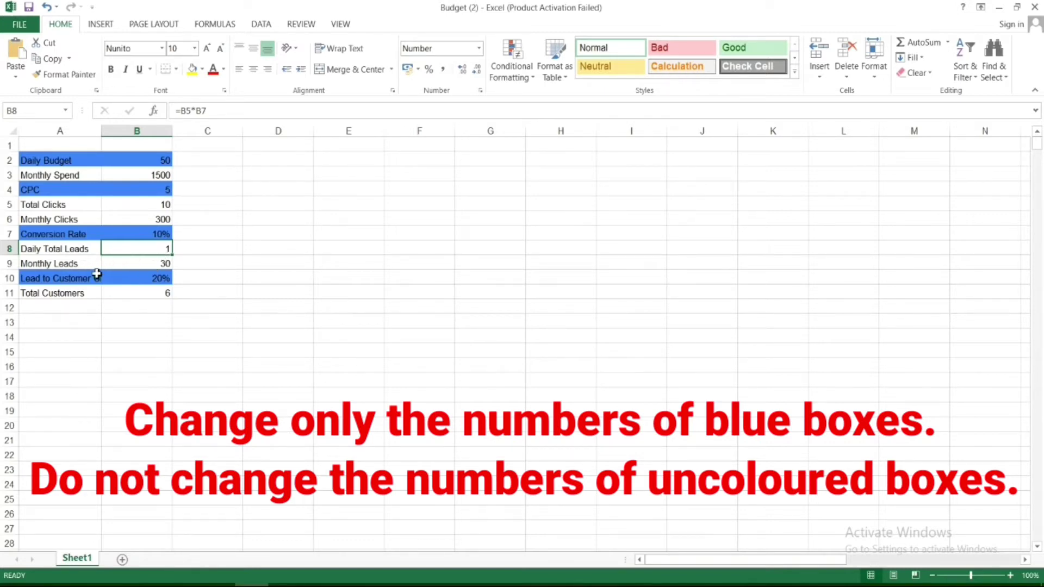
click(162, 263)
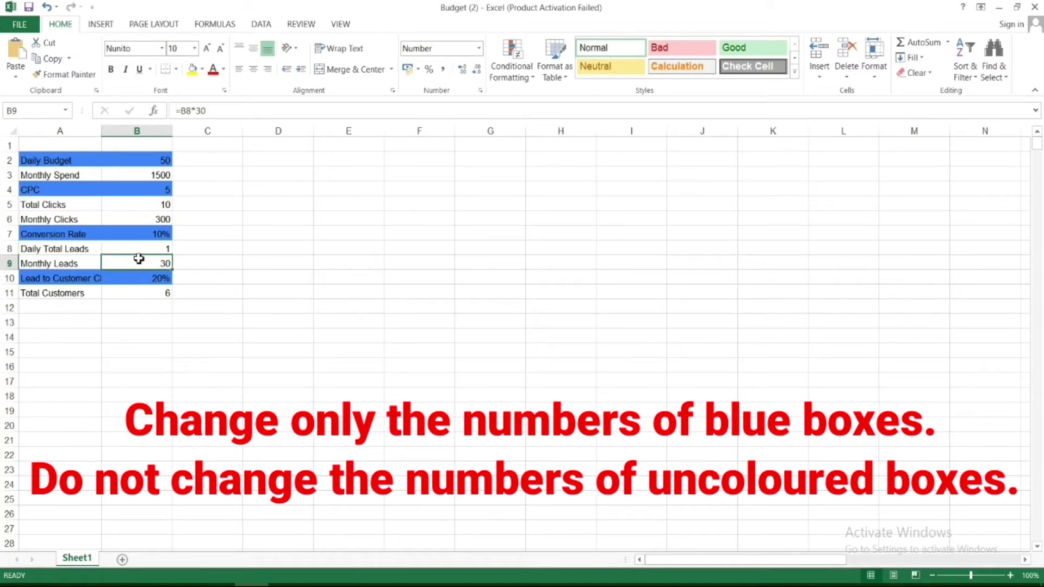
click(146, 280)
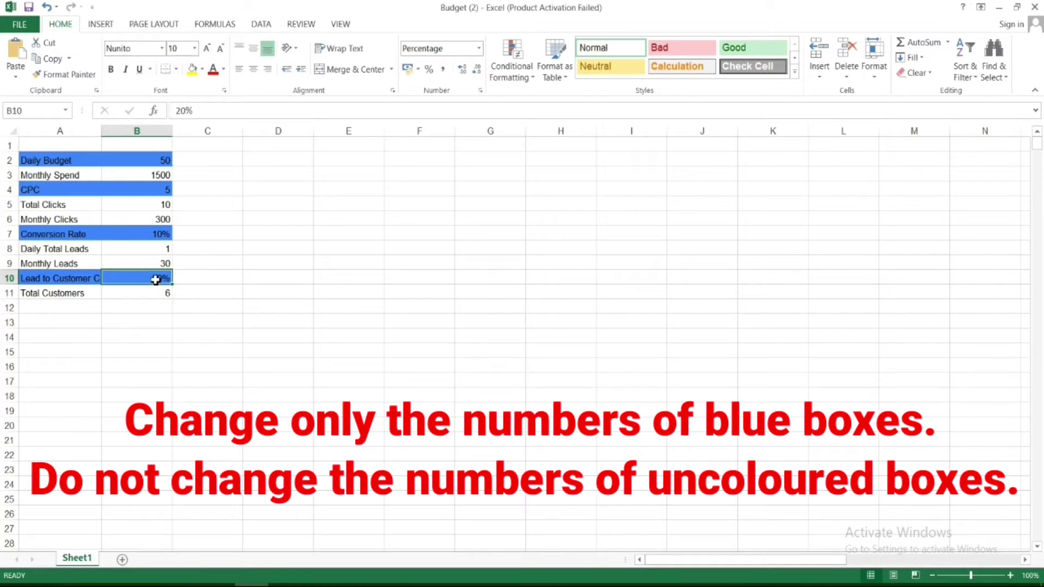
text(25)
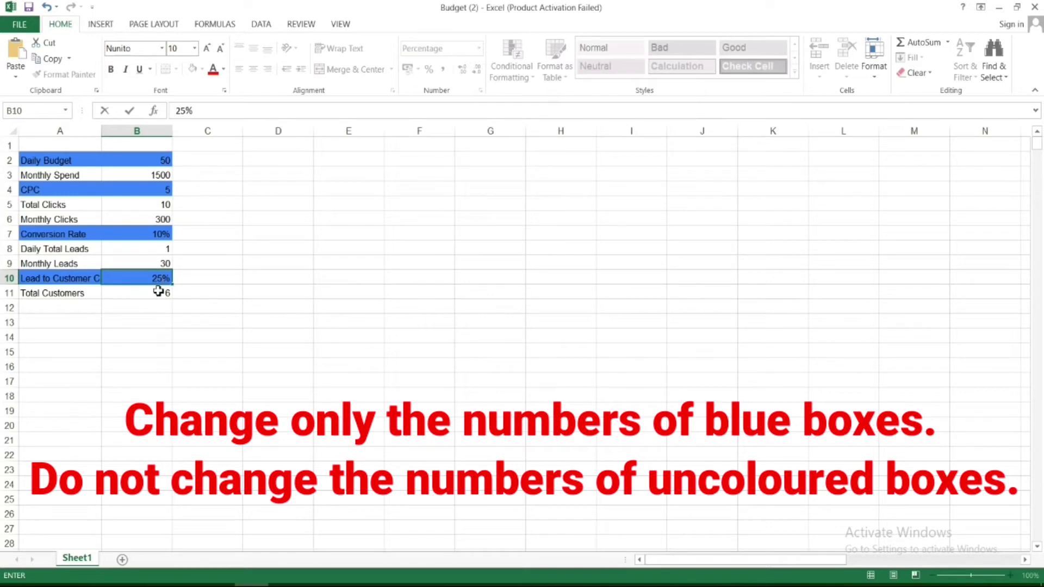
click(158, 292)
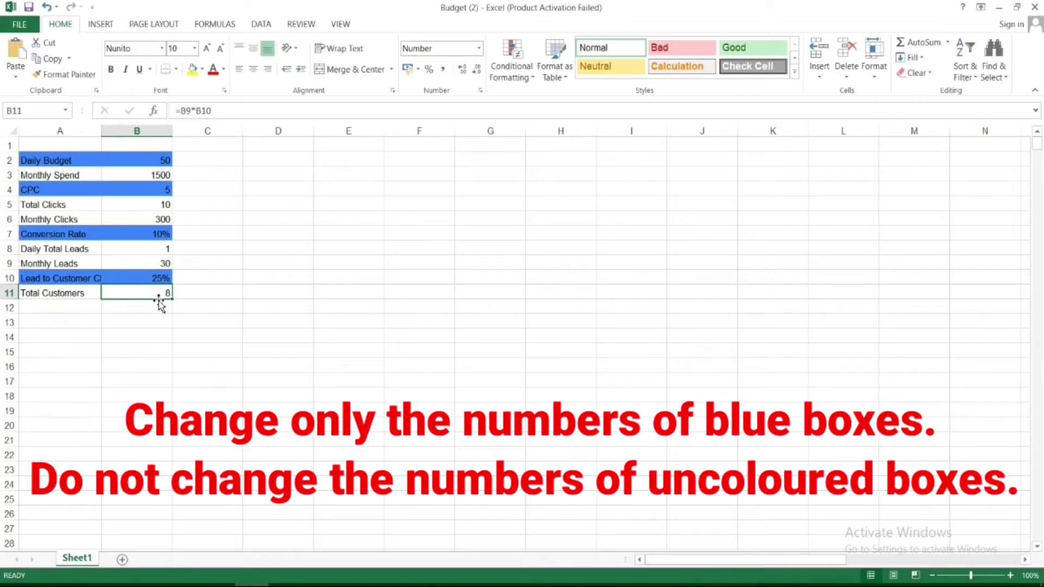
Step: Set the Daily Budget in B2 to 3000 and the CPC in B4 to 145
click(161, 163)
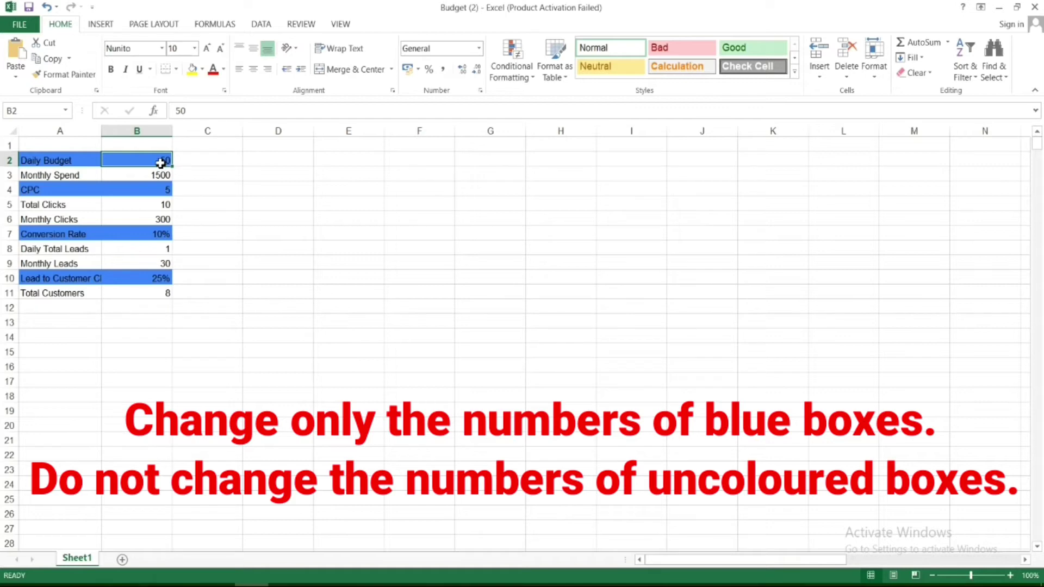
text(300)
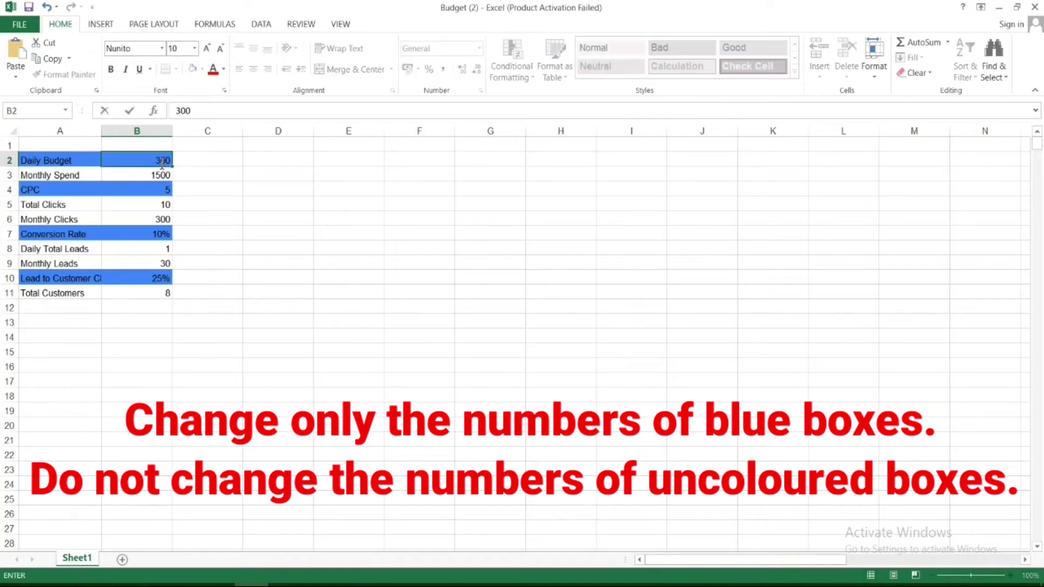
text(0)
click(157, 175)
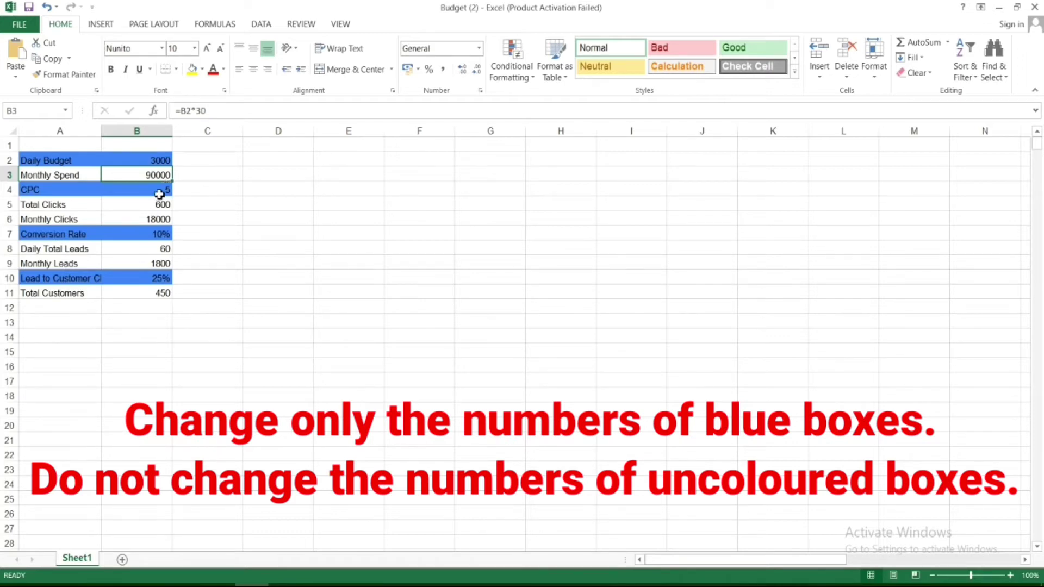
click(161, 192)
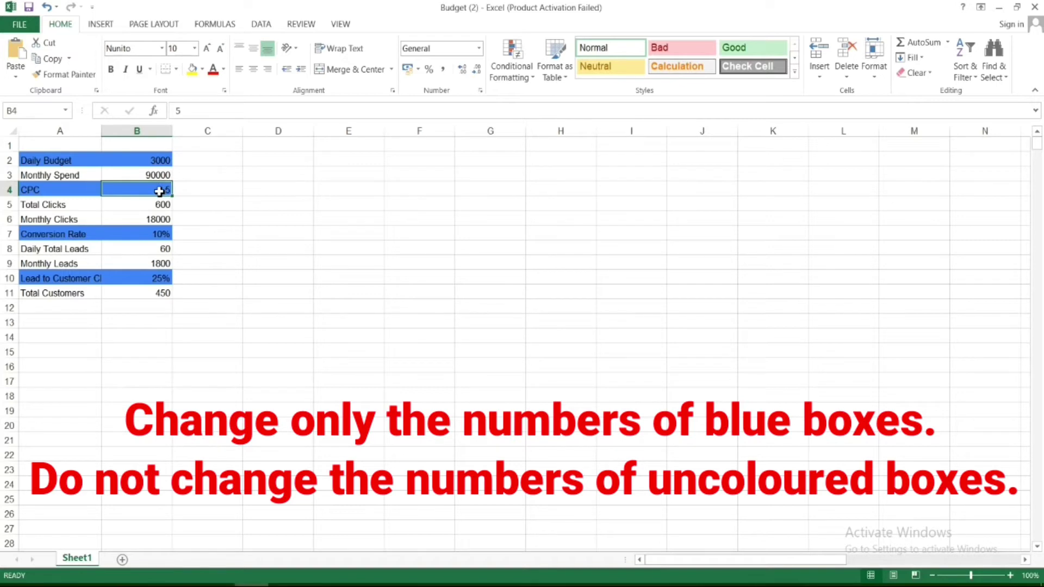
text(145)
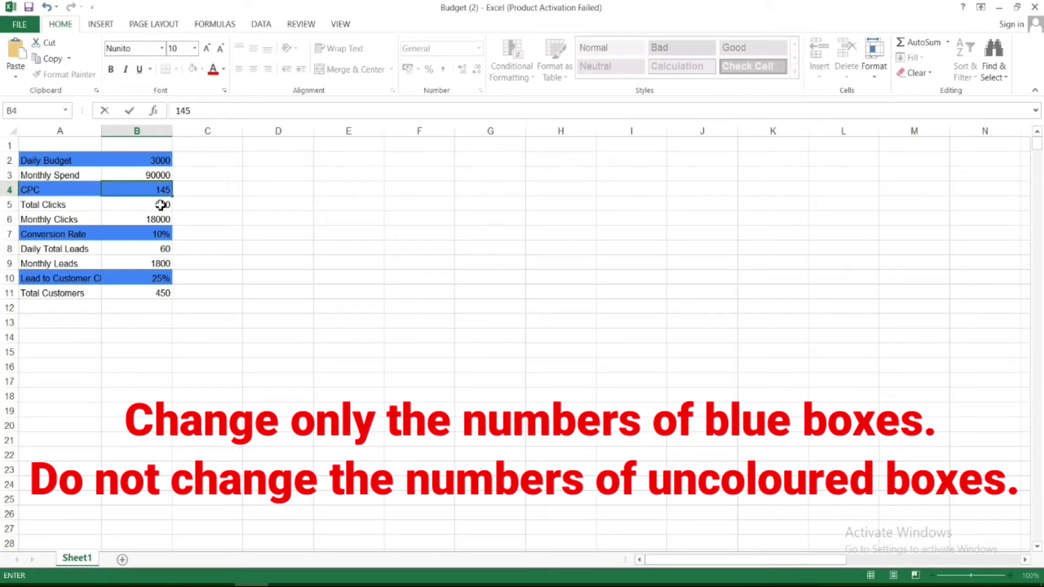
click(159, 205)
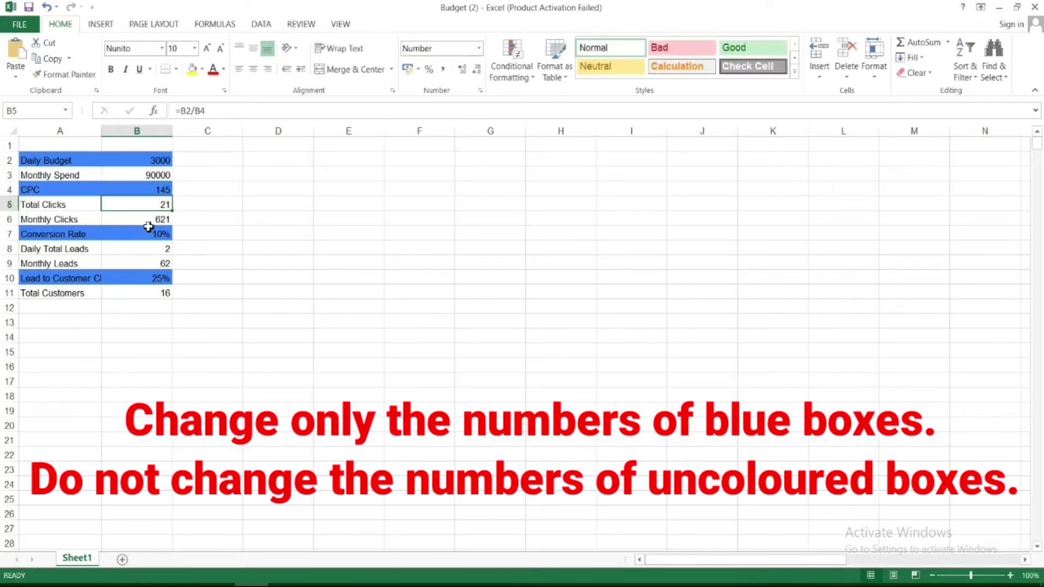
click(163, 221)
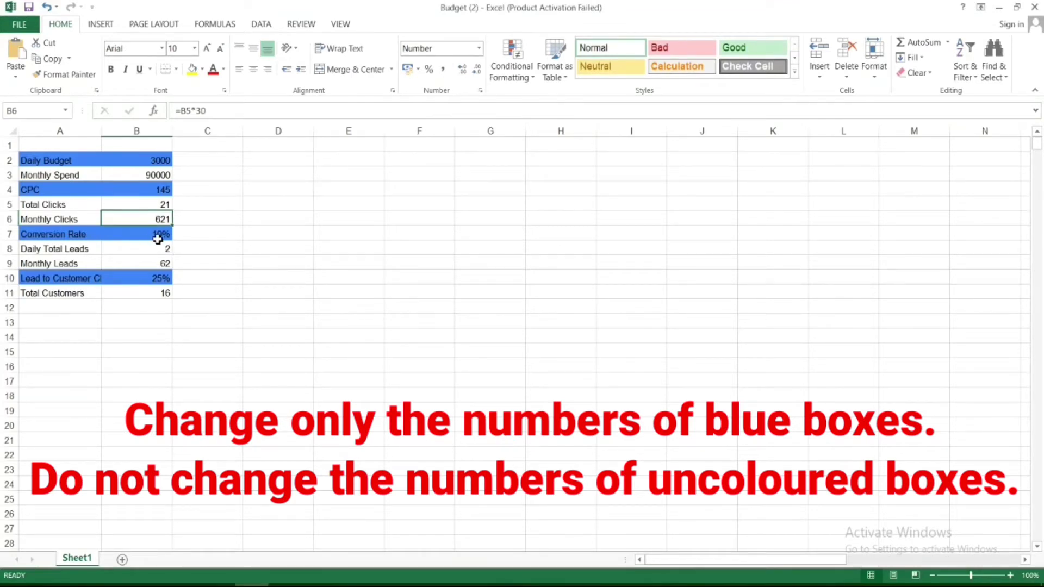
Step: Set the Conversion Rate in B7 to 15% and the Lead to Customer percentage in B10 to 20%
click(156, 235)
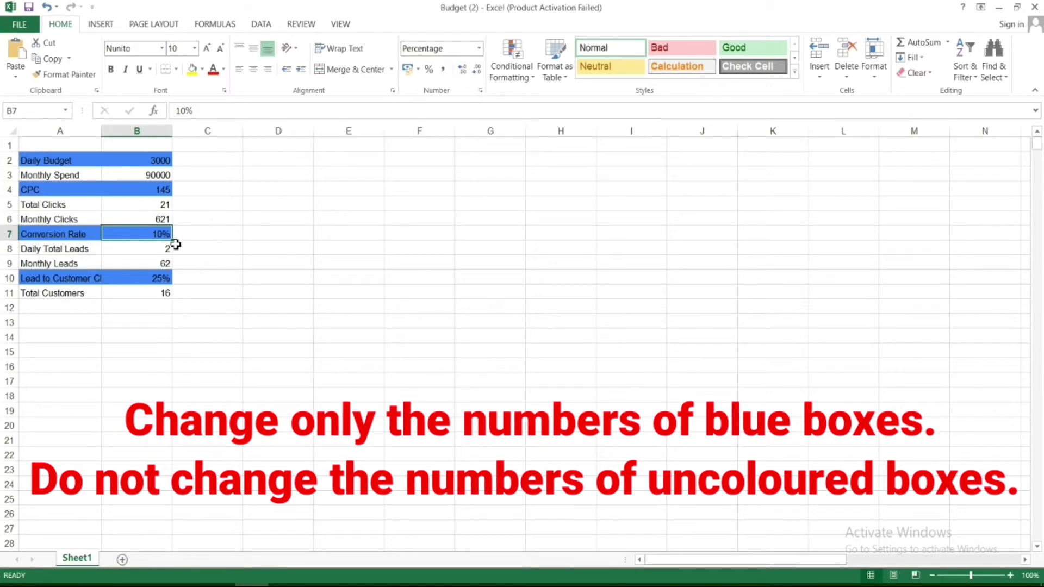
text(1)
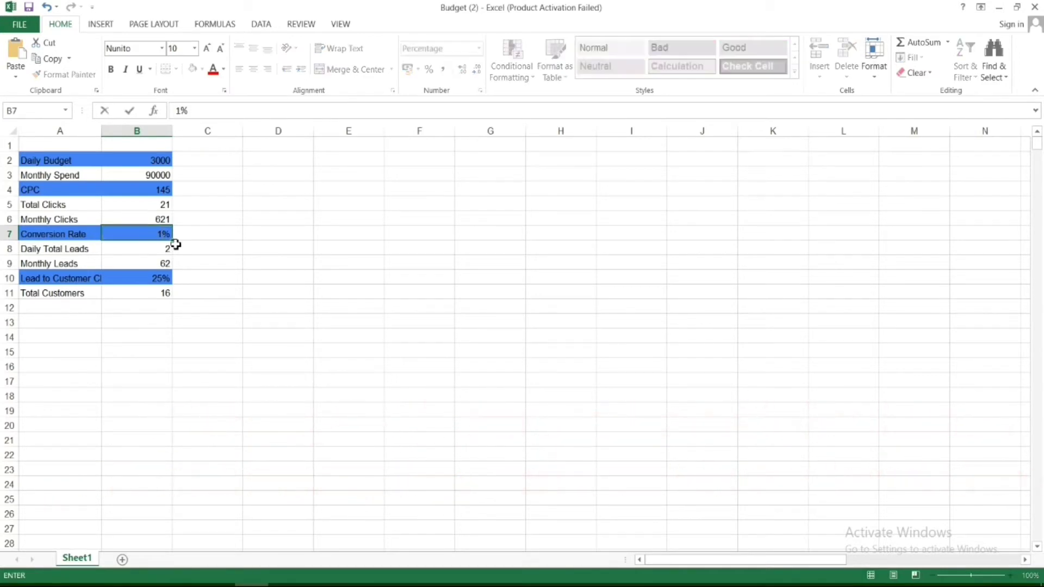
text(5)
key(Return)
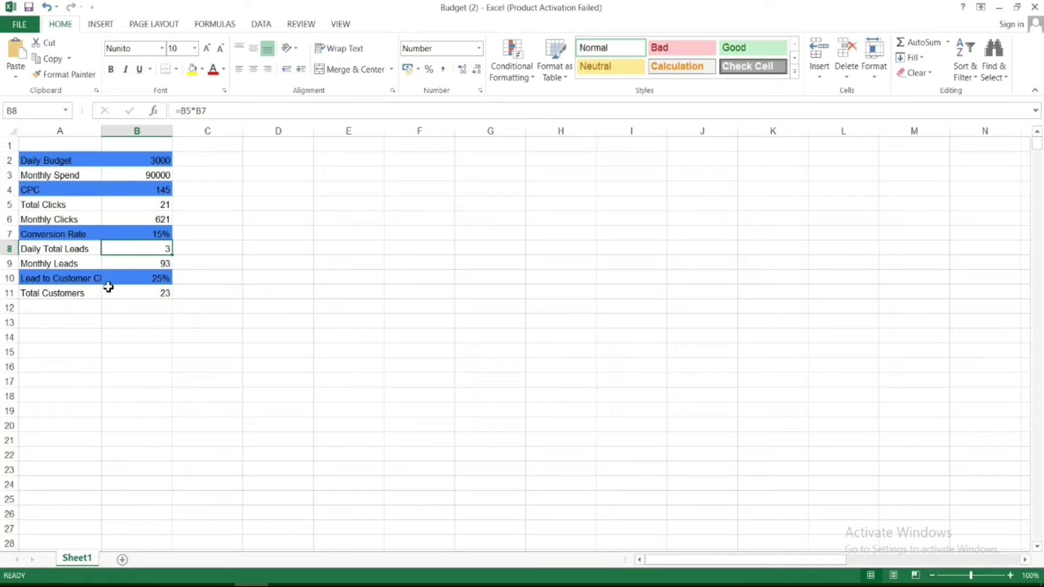
click(164, 288)
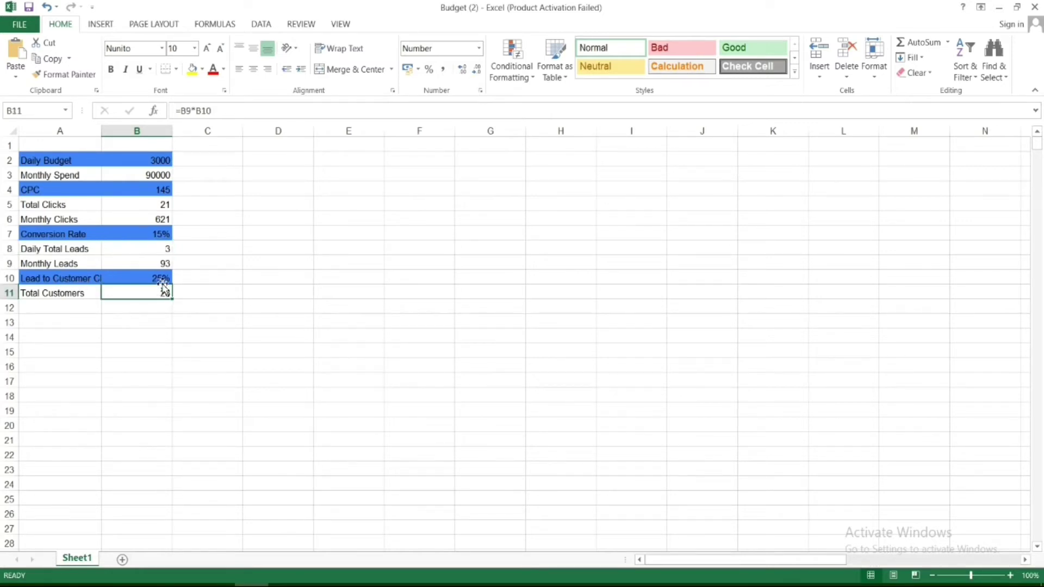
click(161, 279)
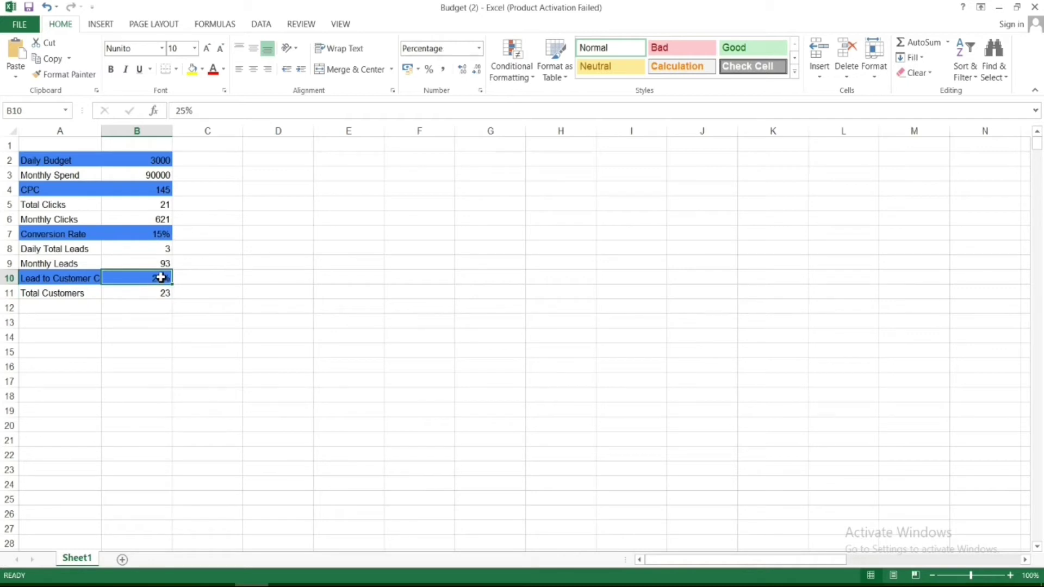
text(20)
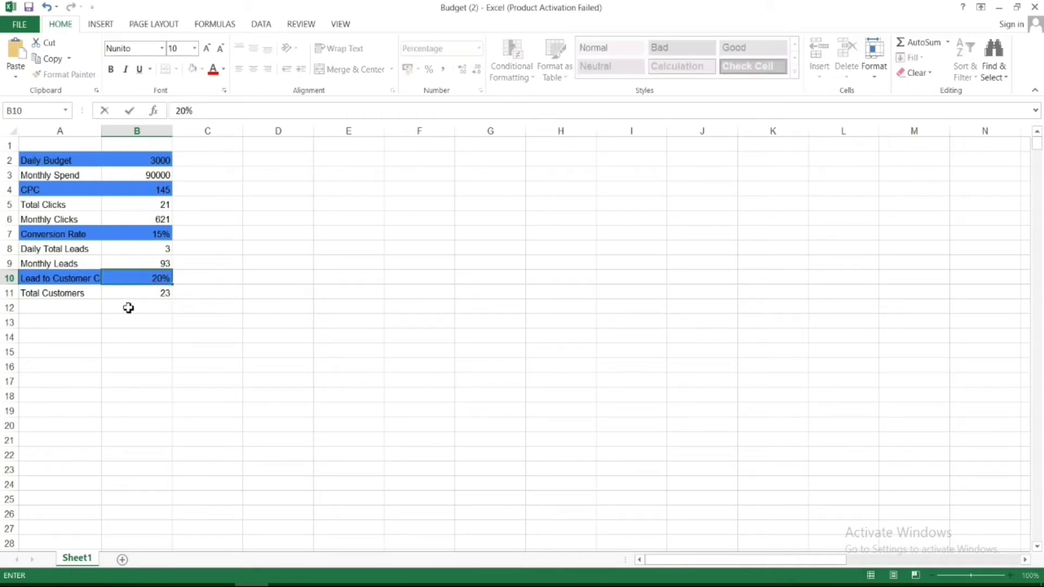
click(161, 294)
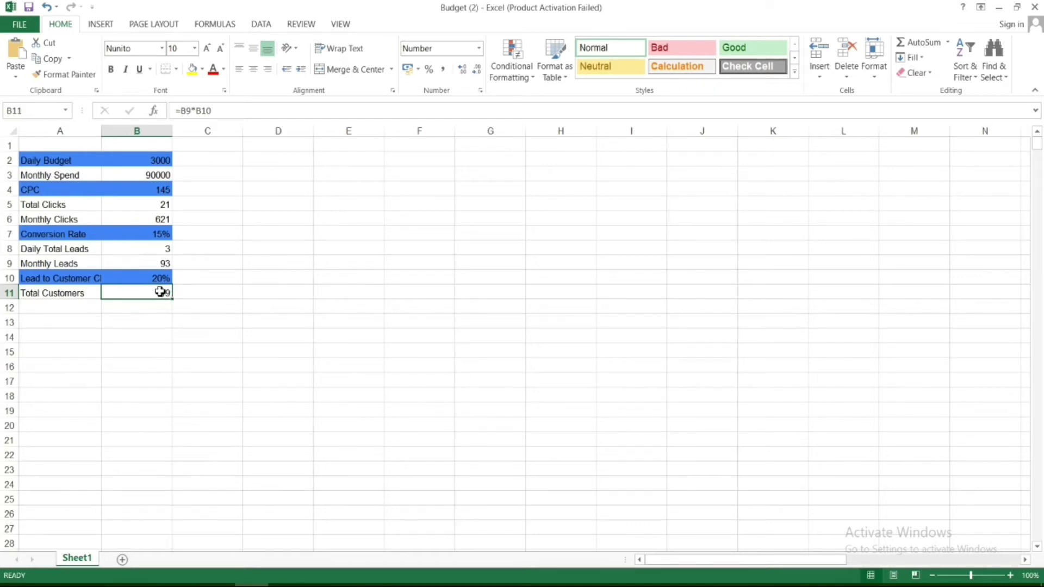
Step: Review the Daily Budget, CPC, Total Clicks and Monthly Clicks cells of the budget sheet
click(141, 164)
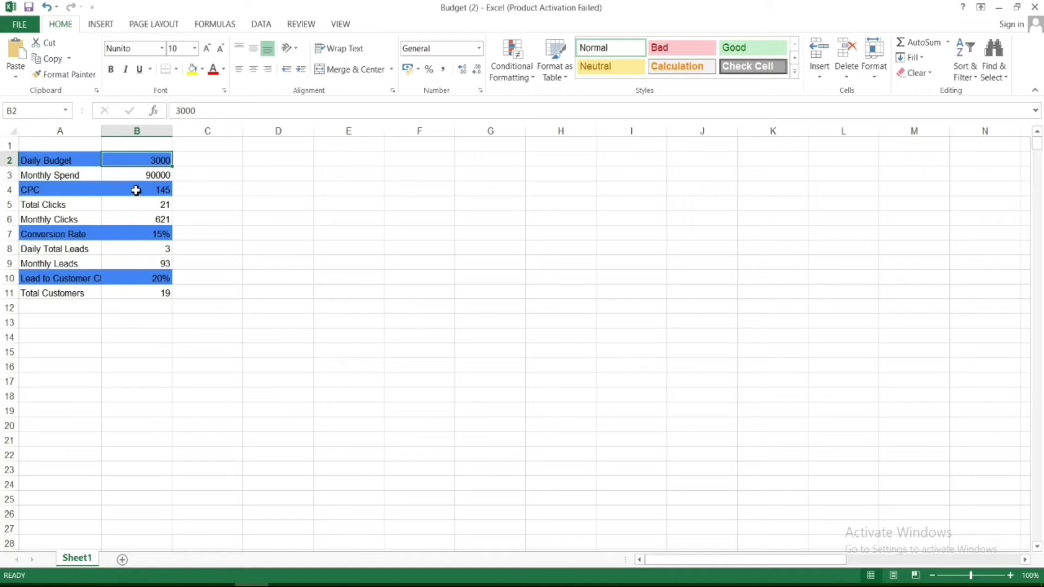
click(147, 190)
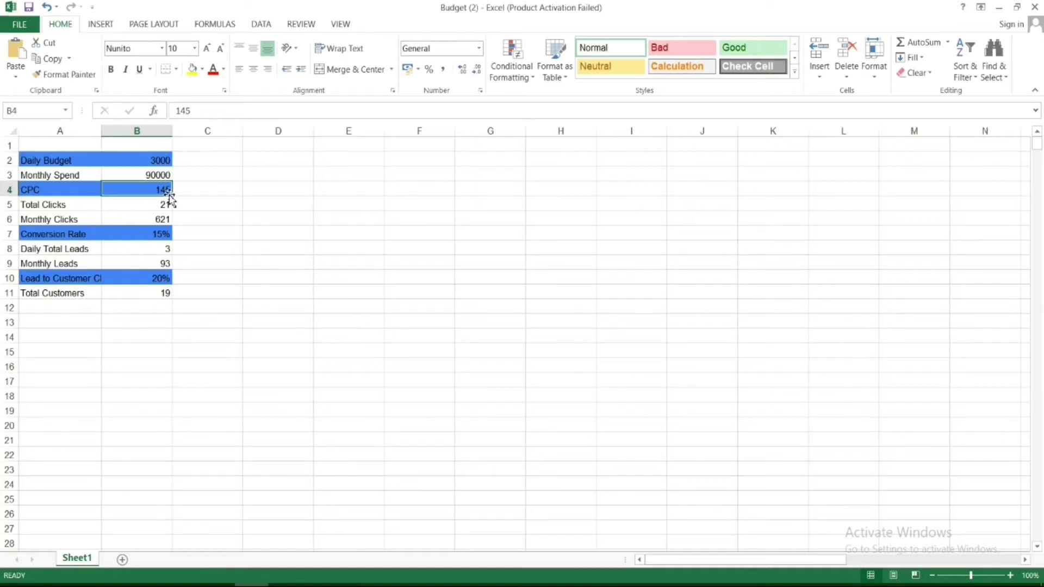
click(162, 205)
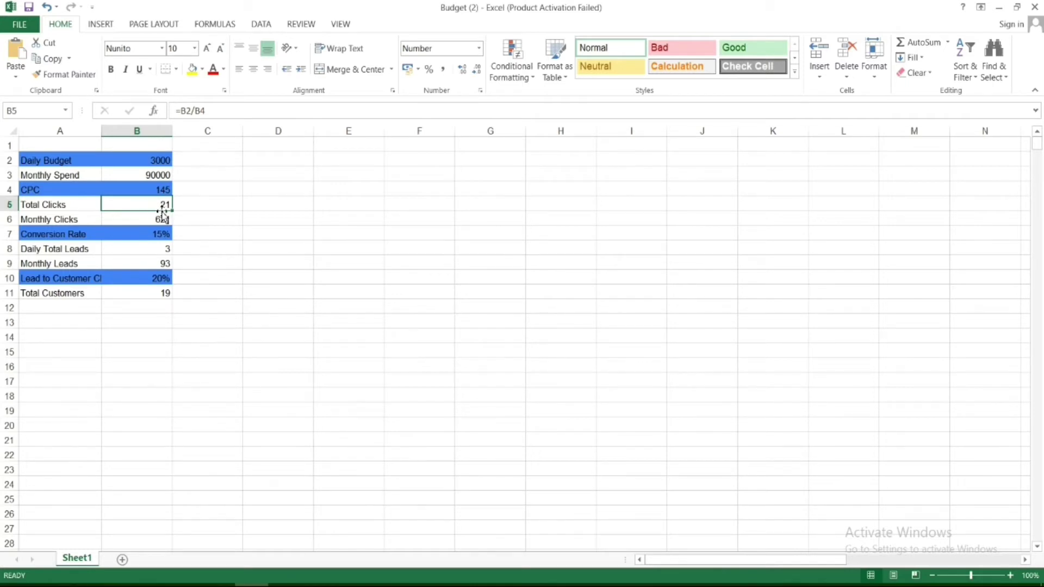
click(151, 220)
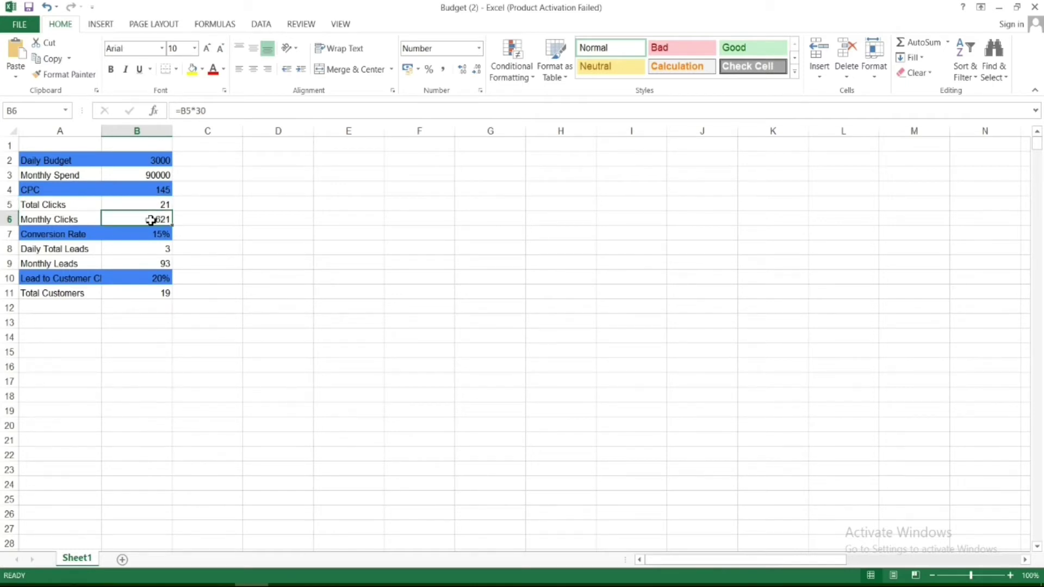
click(158, 206)
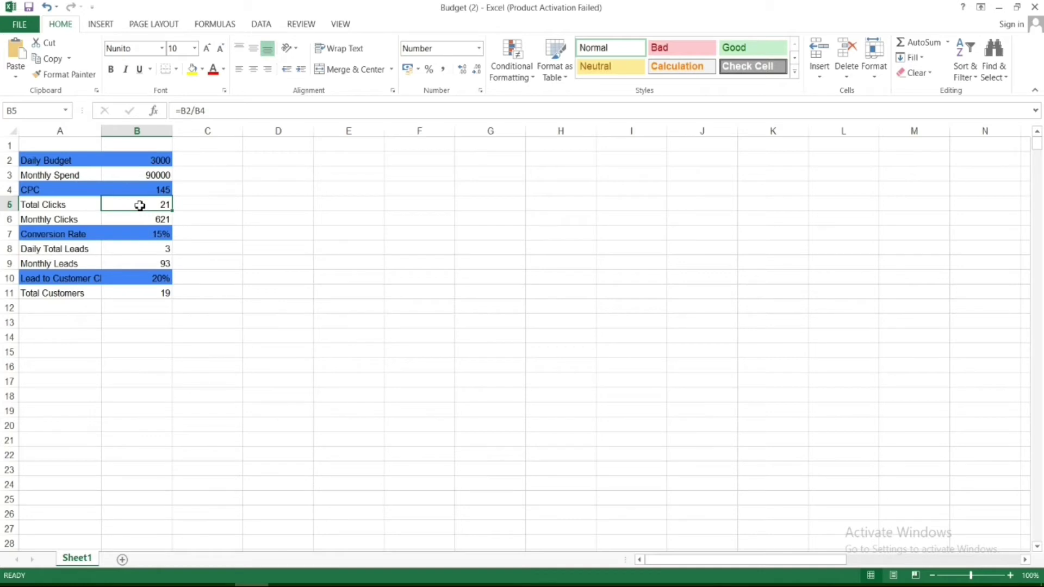
click(160, 162)
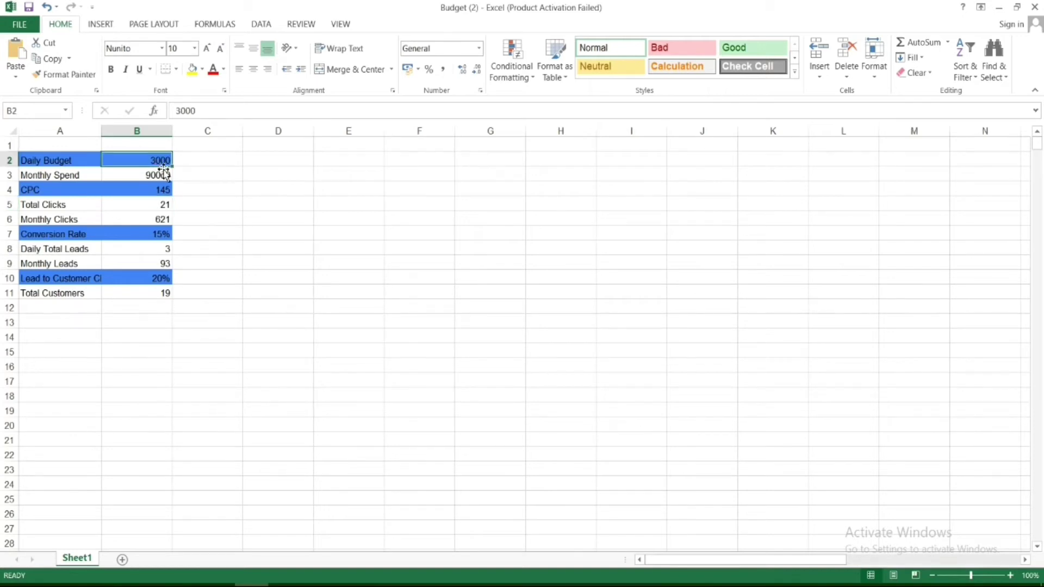
Step: Set the Daily Budget in B2 to 12000 and check the Monthly Spend and CPC cells
text(12000)
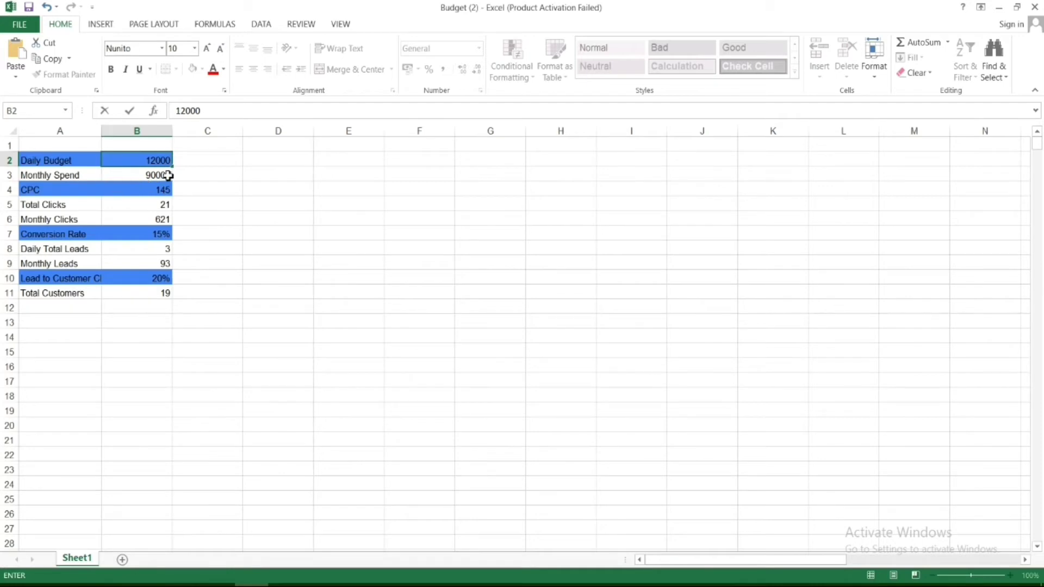
click(147, 177)
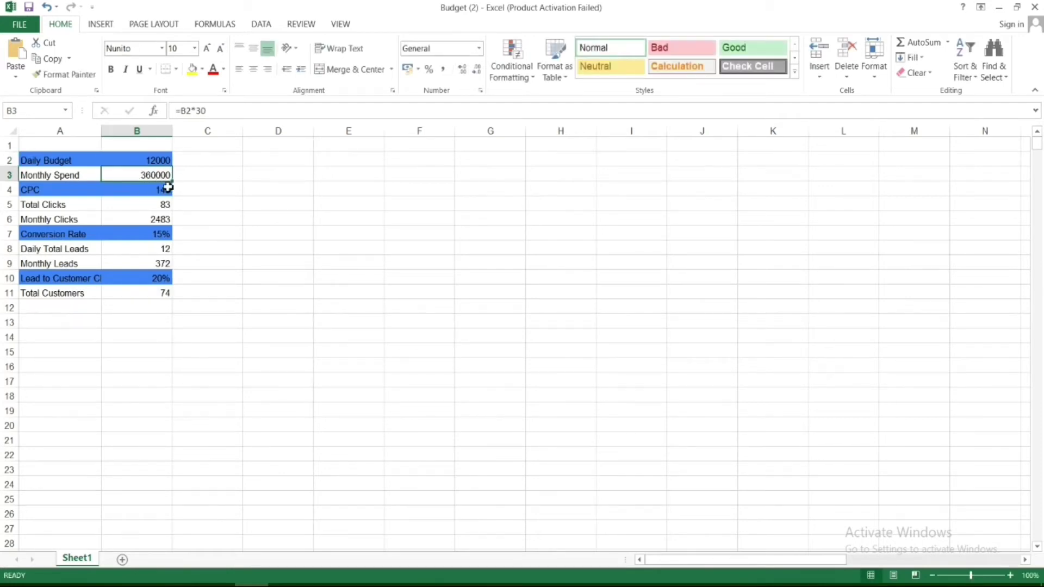
click(151, 190)
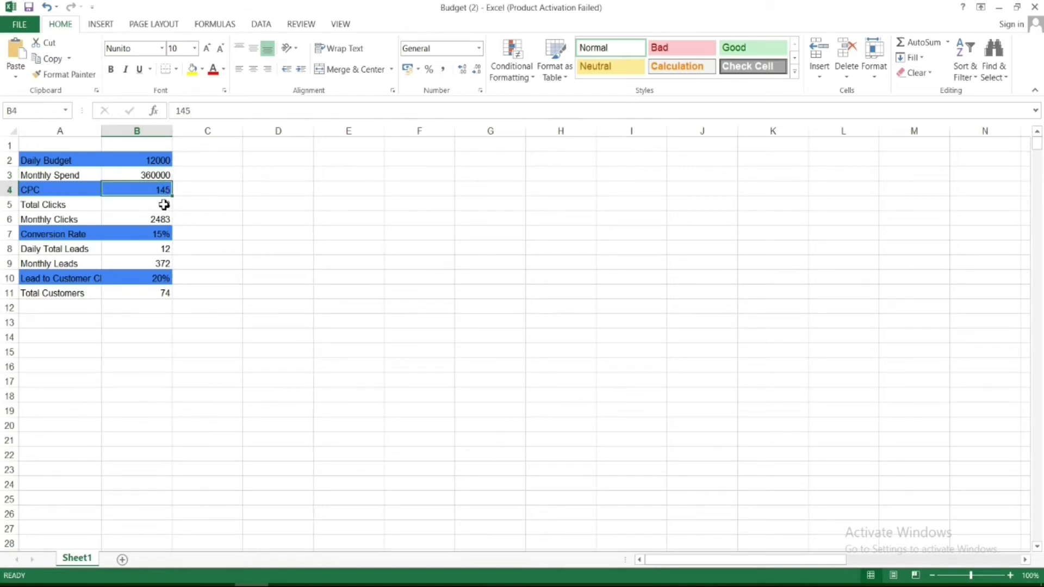
Step: Switch to Google Ads in the browser and open Discover new keywords in the Keyword Planner
click(264, 574)
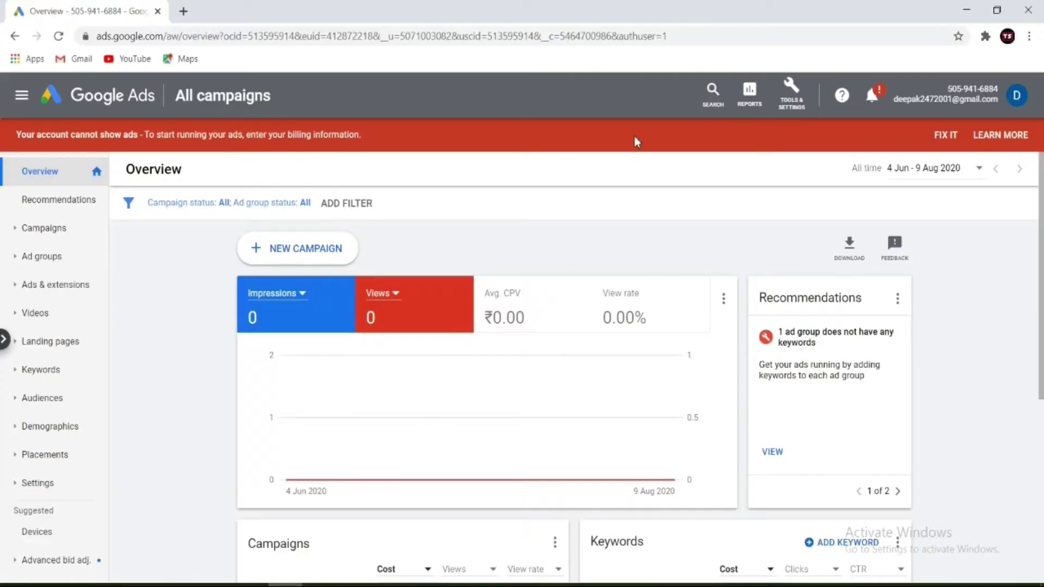
click(797, 103)
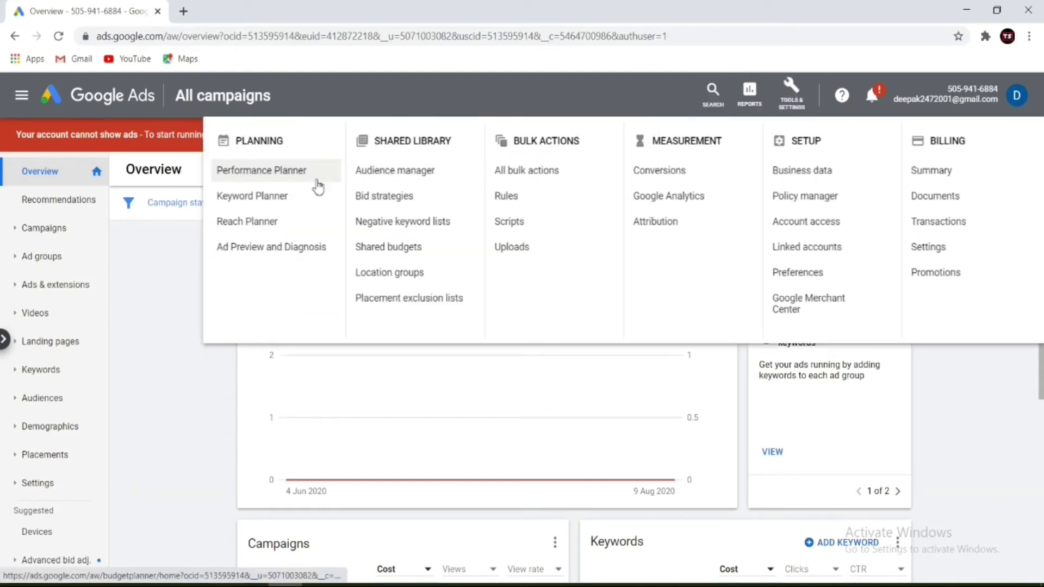
click(293, 198)
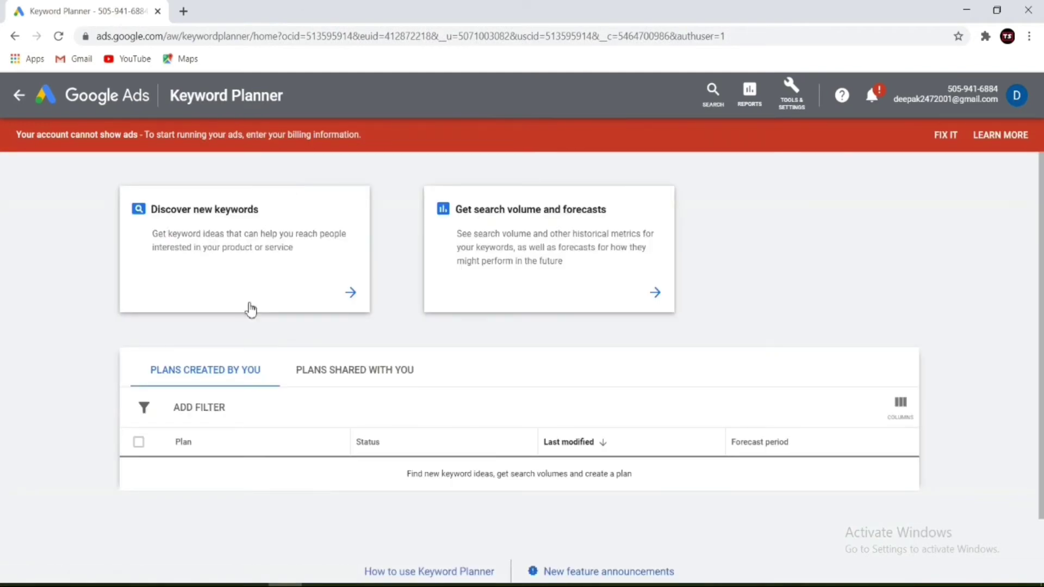
click(278, 269)
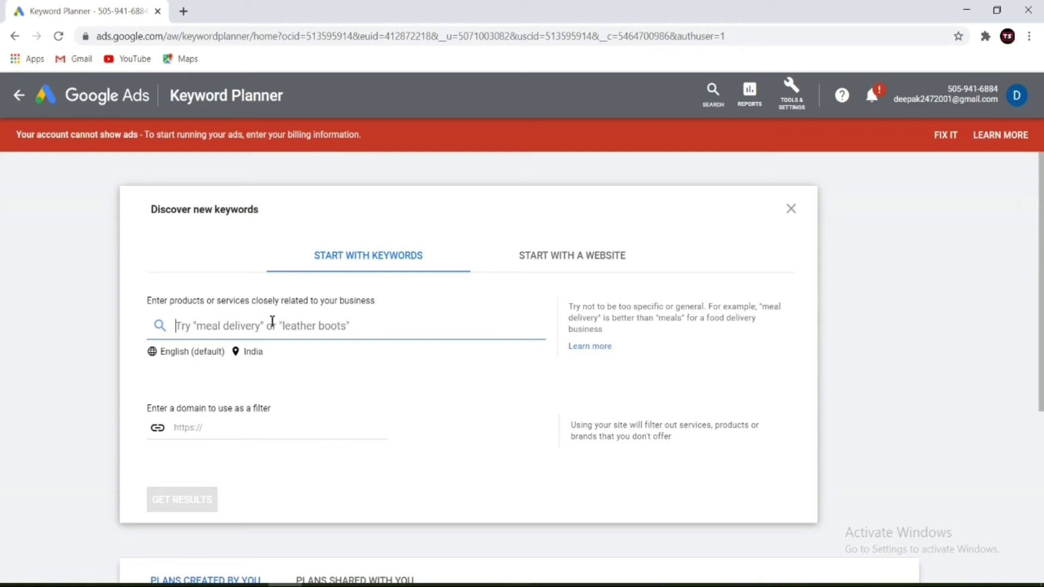
text(fACE)
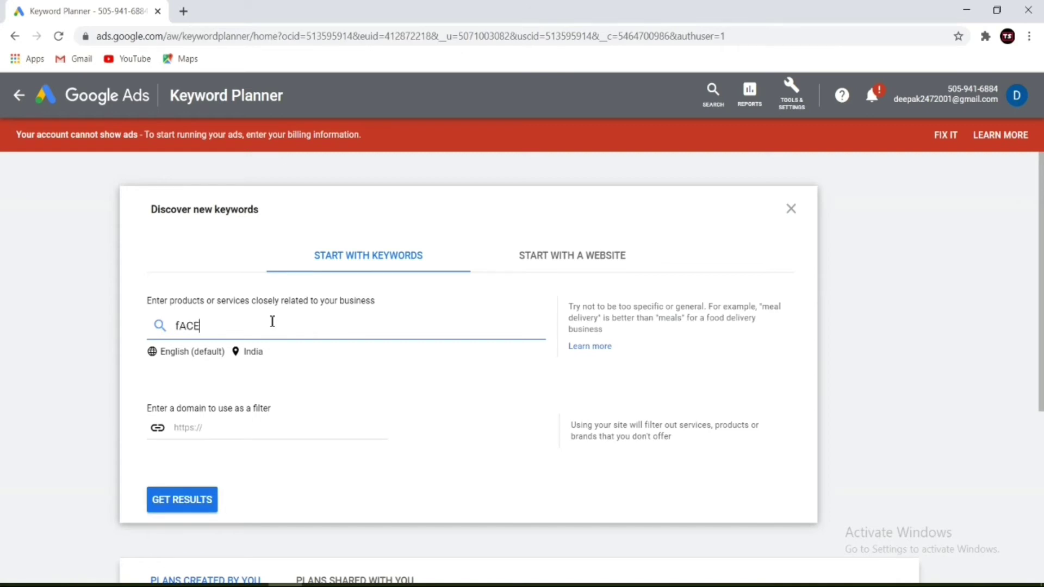
key(BackSpace)
key(BackSpace)
key(BackSpace)
key(BackSpace)
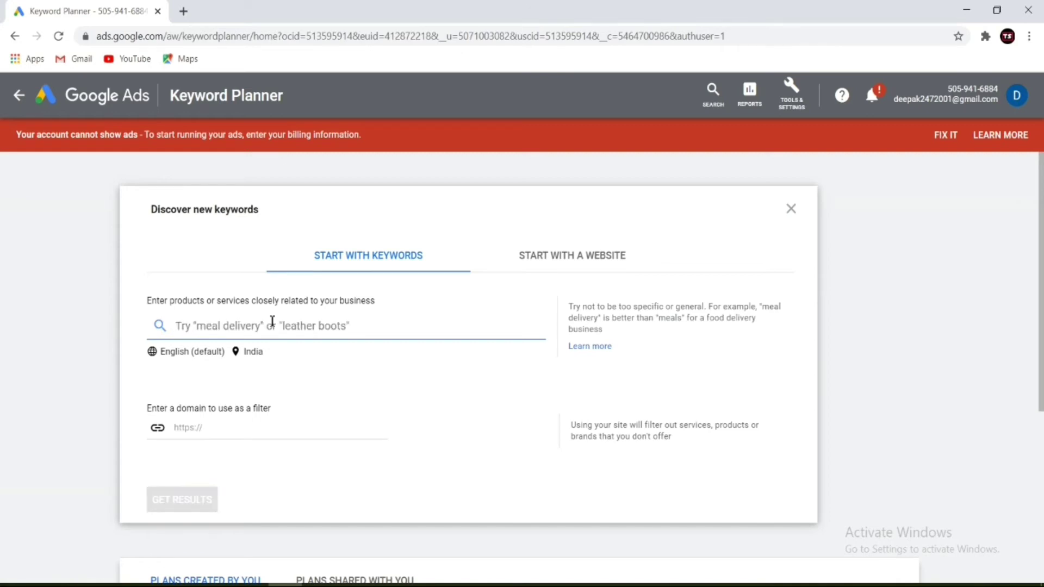
Step: Get keyword ideas for "facebook ads training" and examine the high-range top of page bid
text(f)
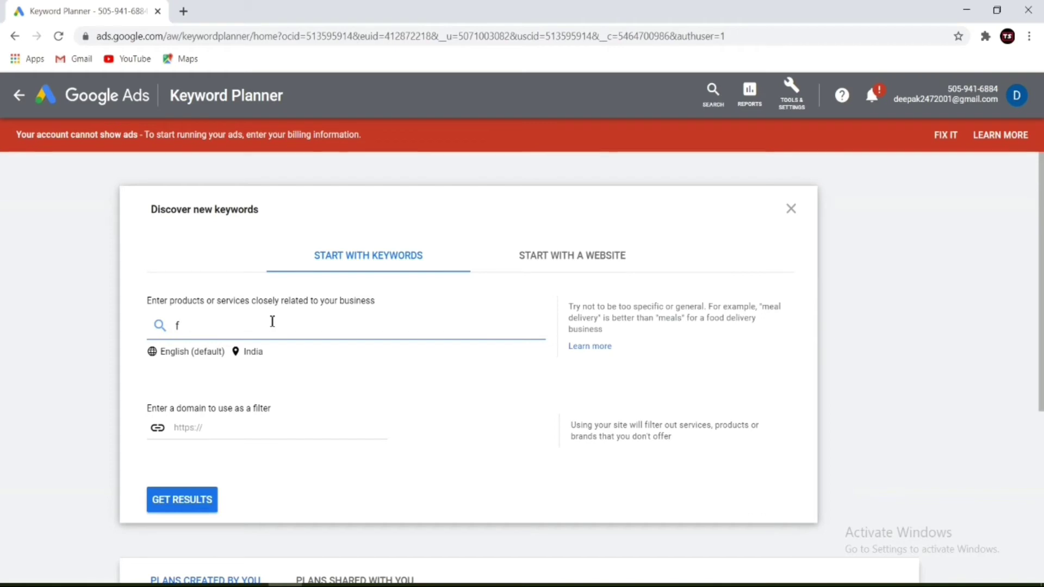
text(acebook a)
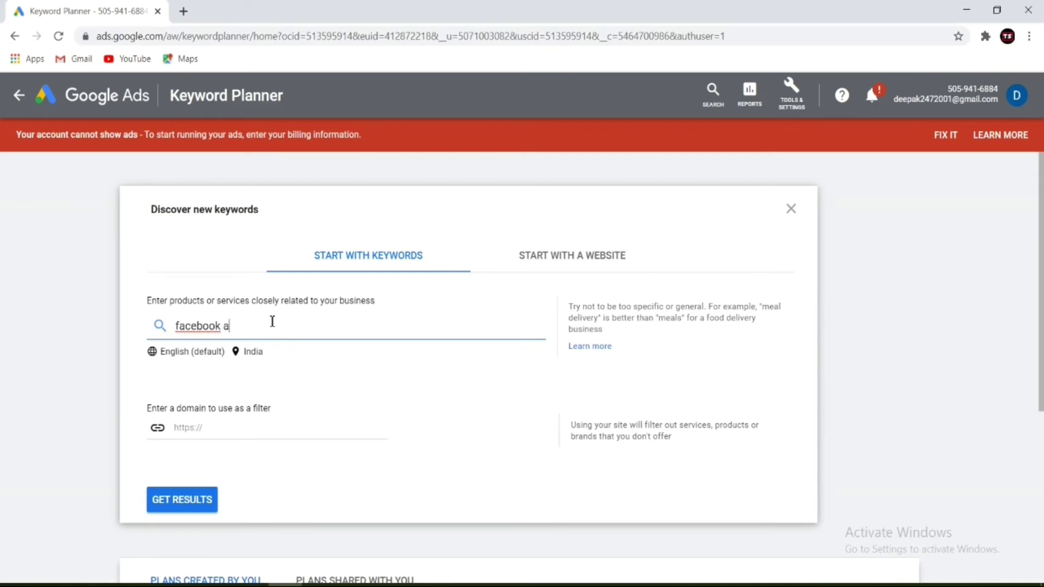
text(ds training)
click(199, 505)
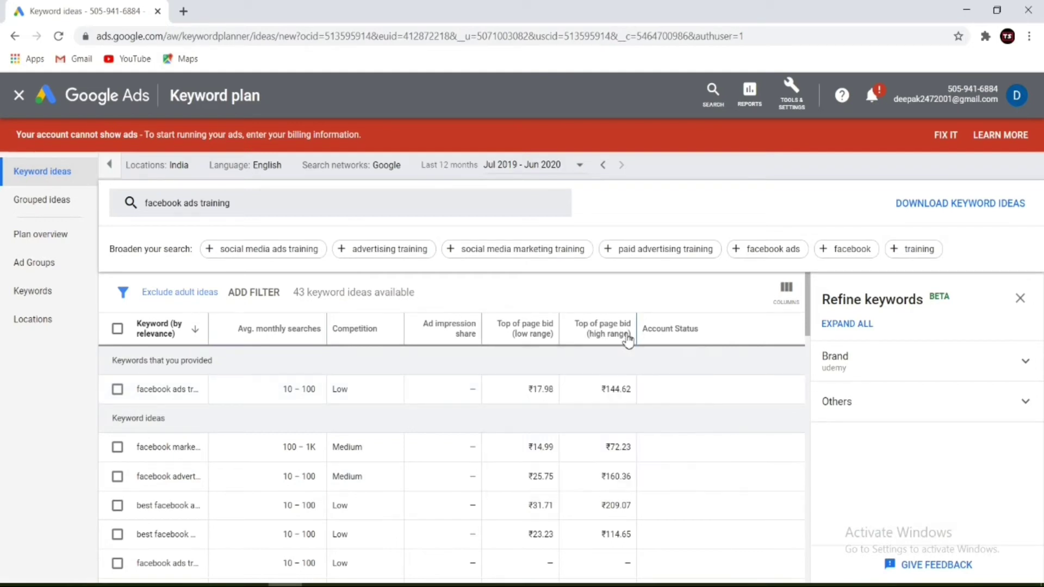
mouse_move(628, 340)
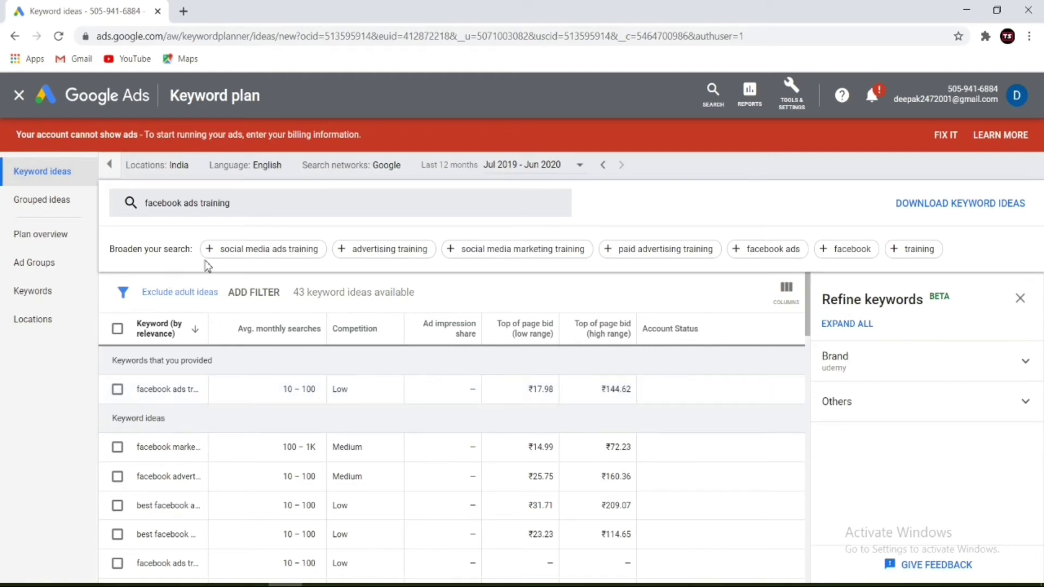
Step: Replace the targeted location India with the union territory "Delhi, India" and save the location setting
click(191, 169)
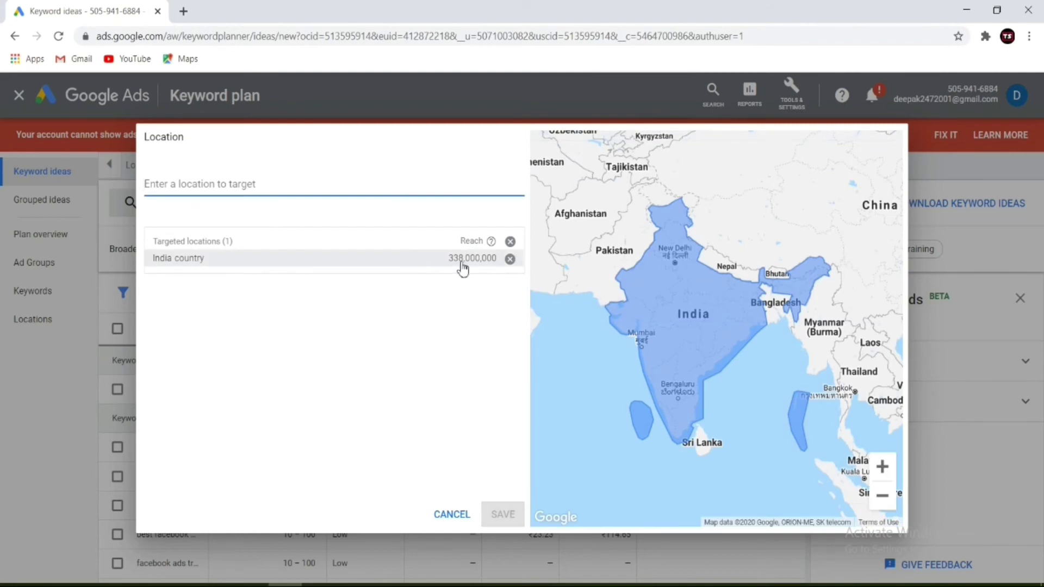
click(510, 258)
click(290, 184)
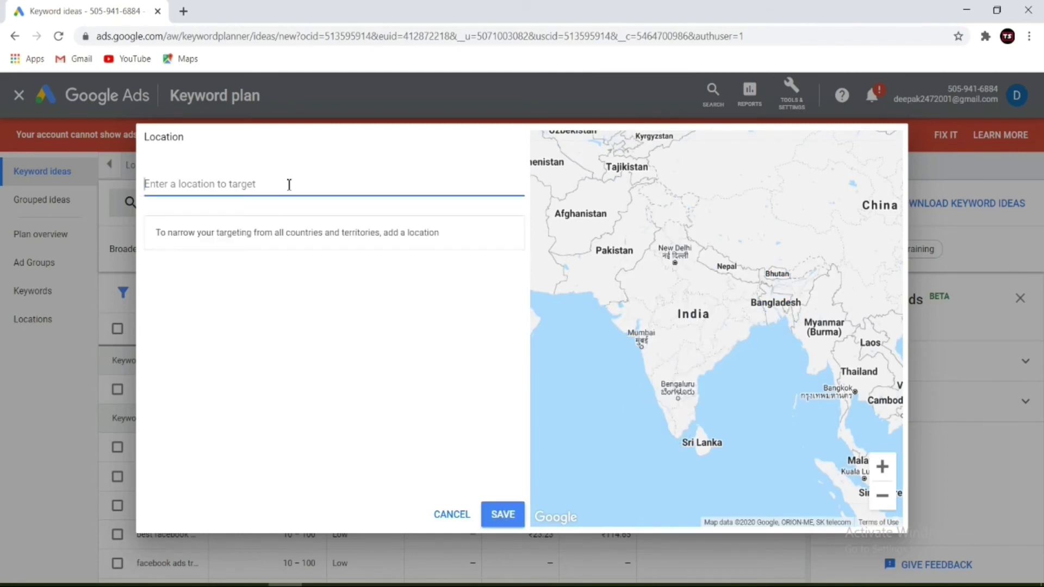
text(d)
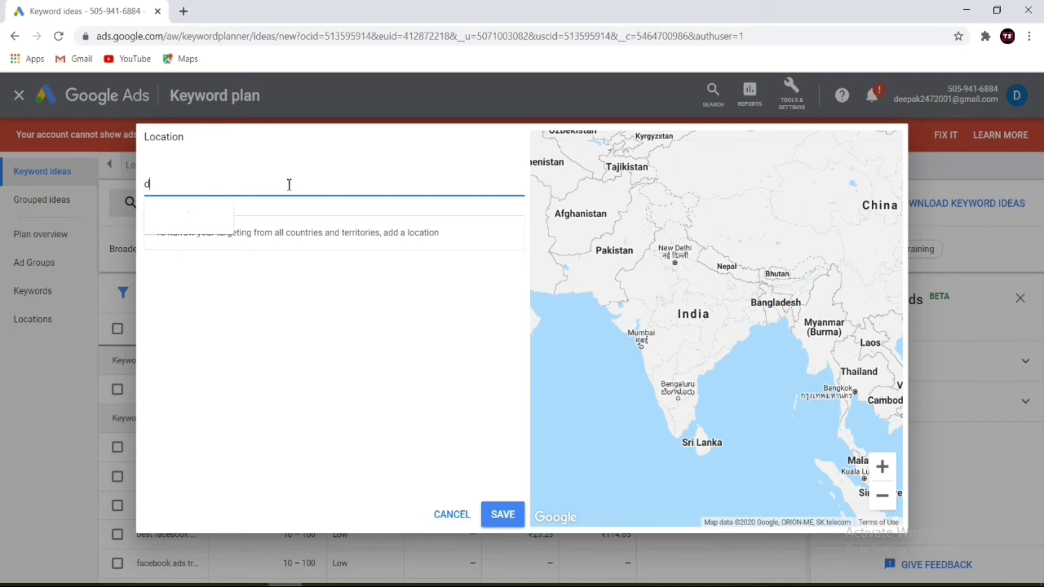
text(elhi)
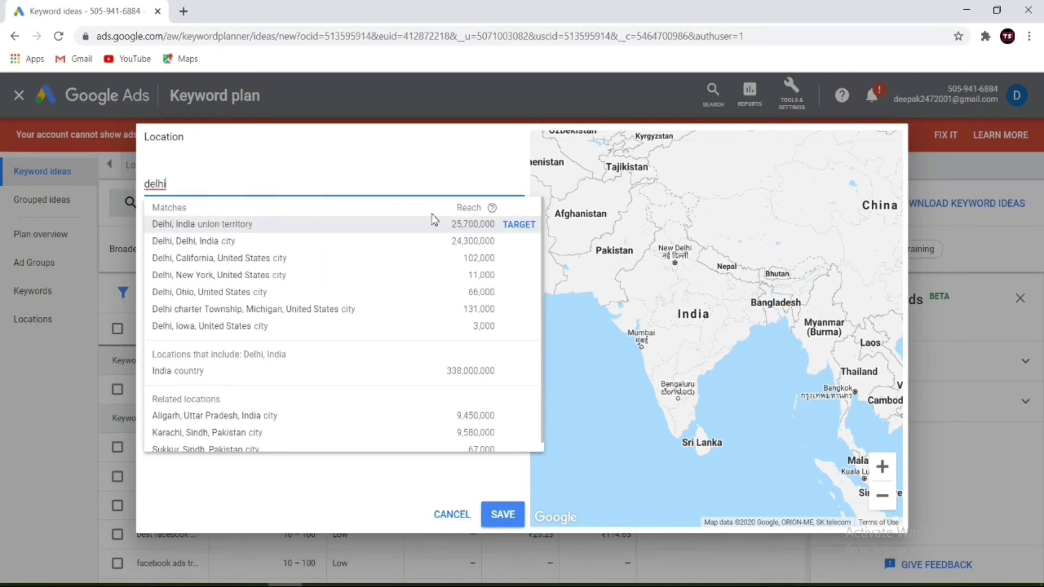
click(511, 225)
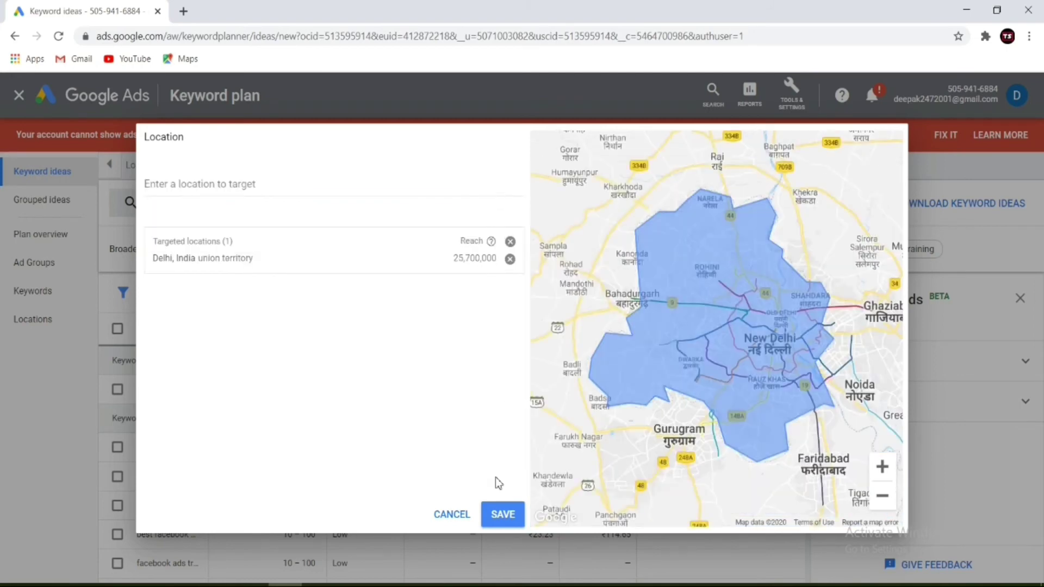
click(500, 515)
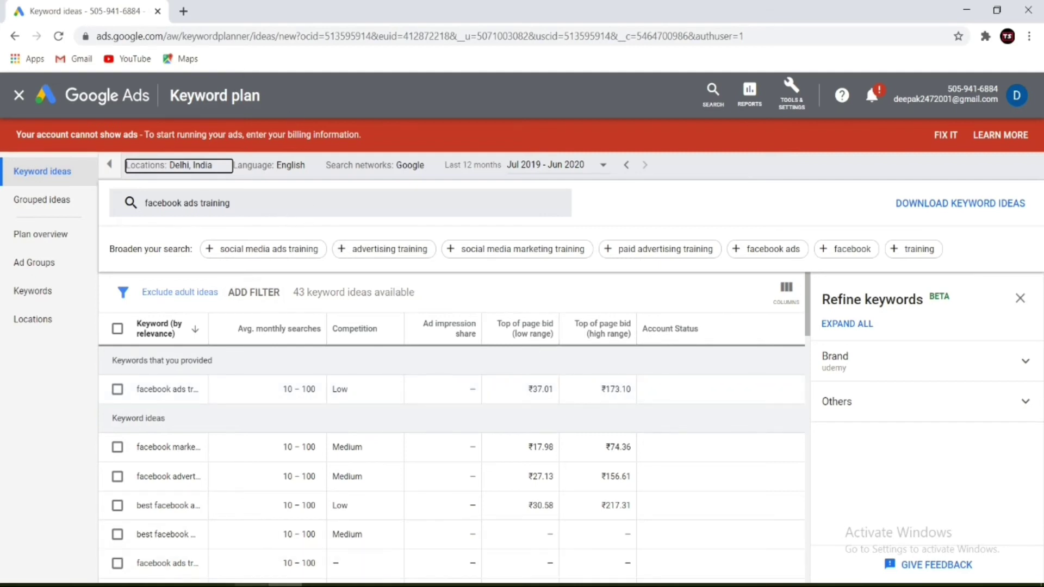
Step: Switch back to the Excel budget sheet and set the CPC in B4 to 173
click(288, 536)
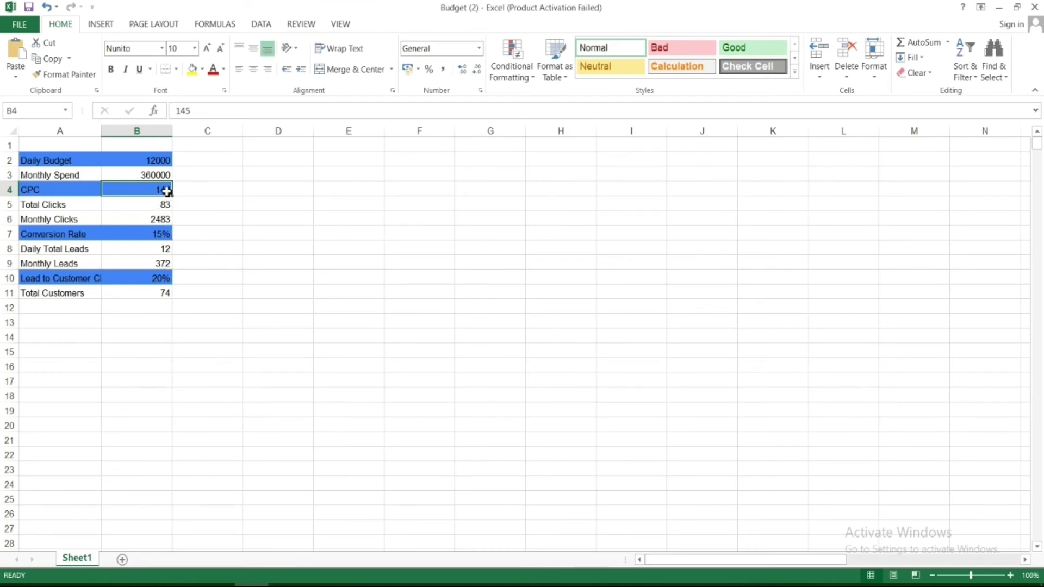
text(17)
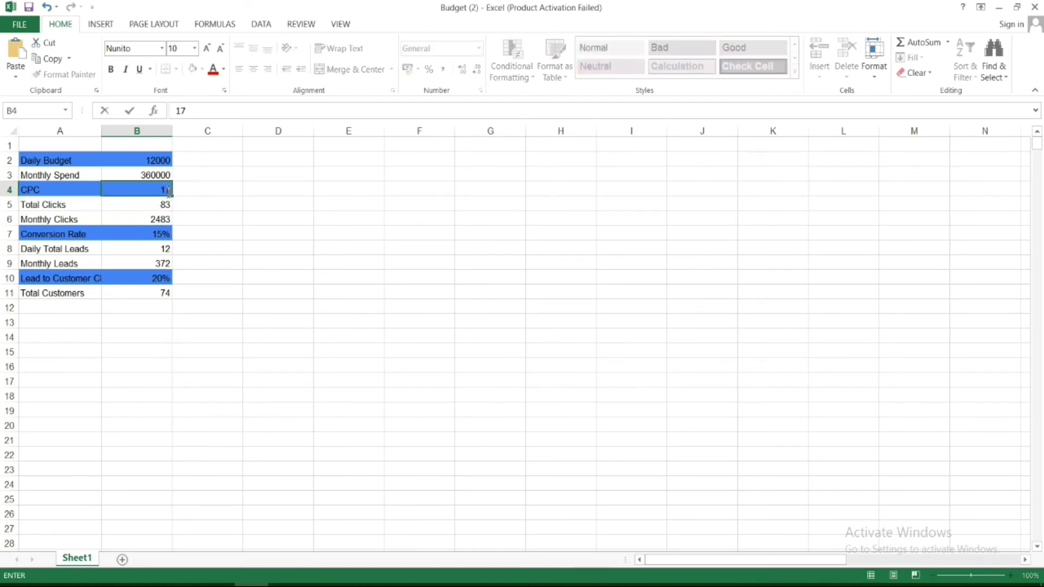
text(3)
click(164, 205)
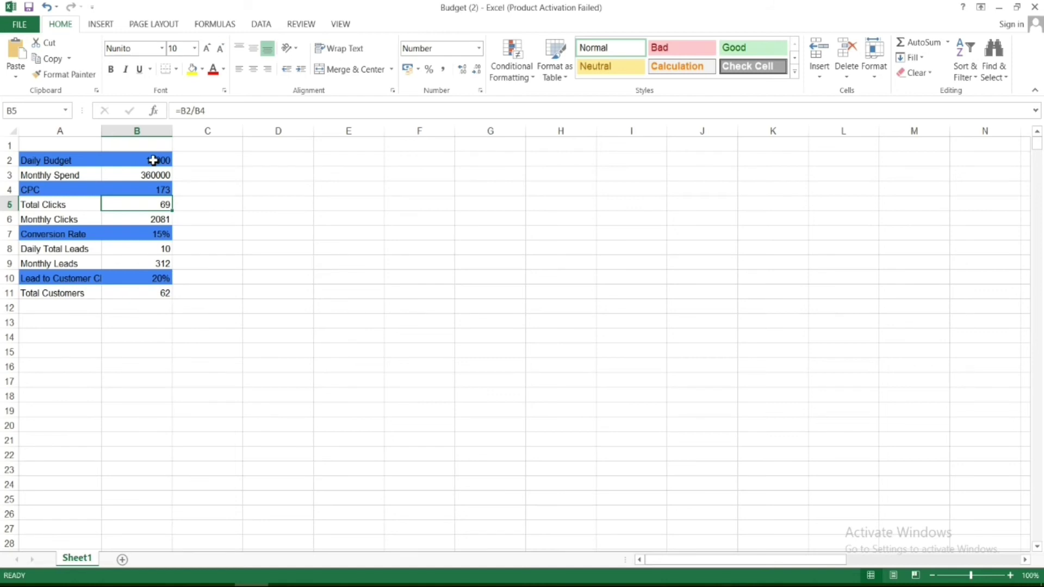
Step: Set the Conversion Rate in B7 to 10%
click(154, 161)
click(157, 238)
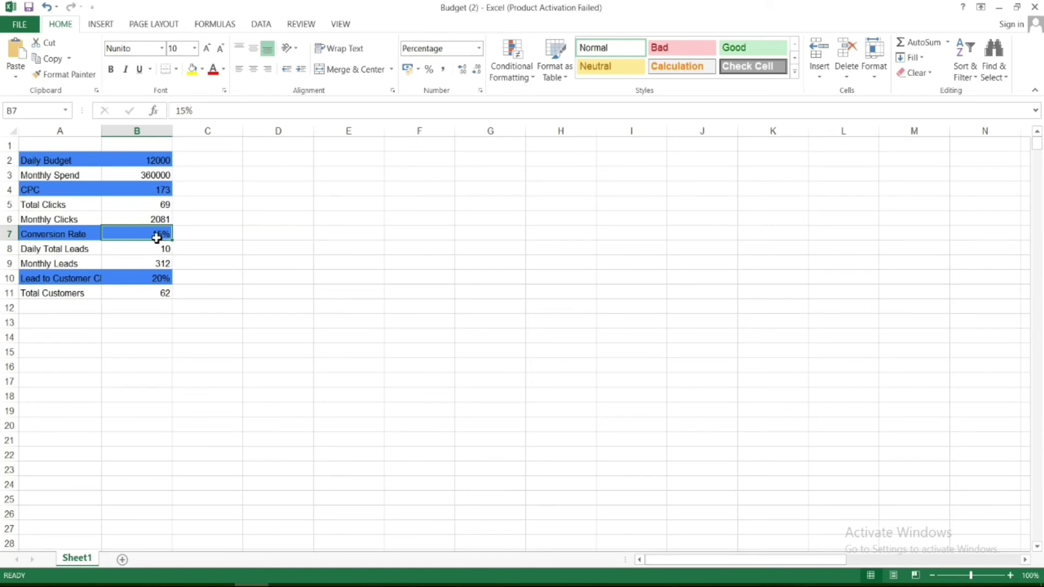
text(10)
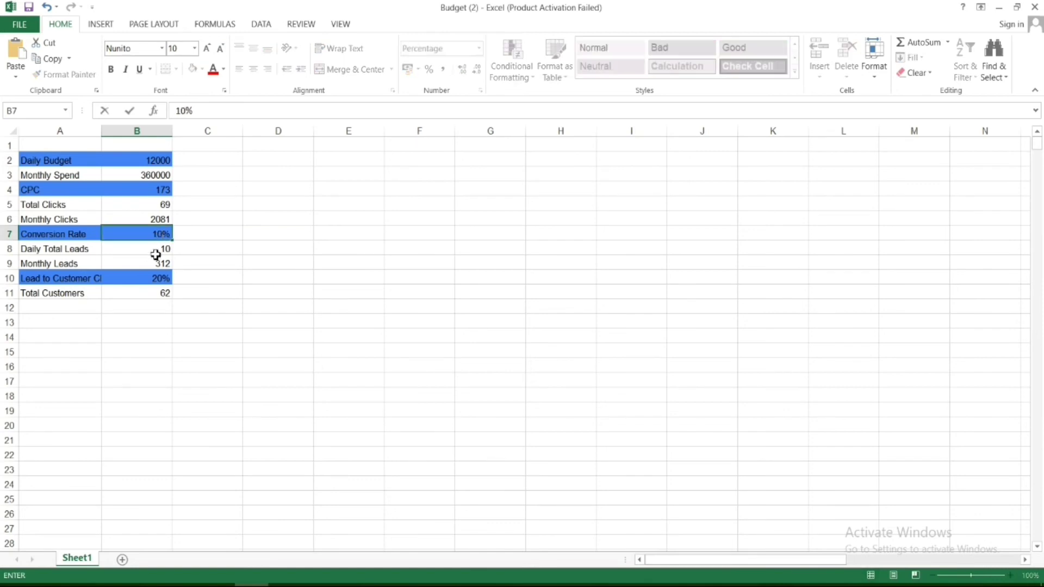
key(Return)
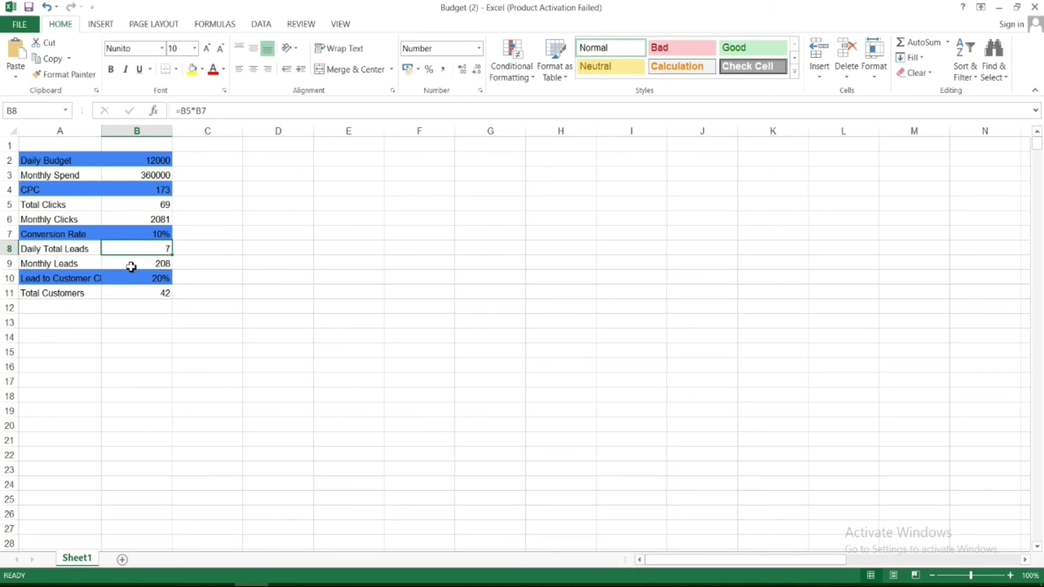
Step: Review the conversion rate, daily and monthly leads, lead-to-customer percentage, Total Customers and Total Clicks cells
click(156, 238)
click(157, 253)
click(148, 263)
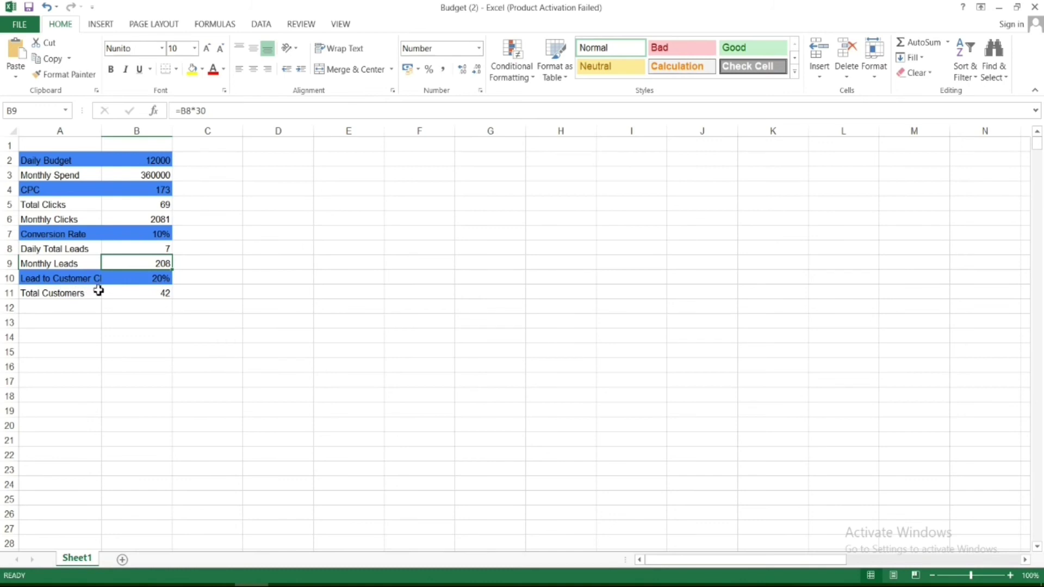
click(149, 291)
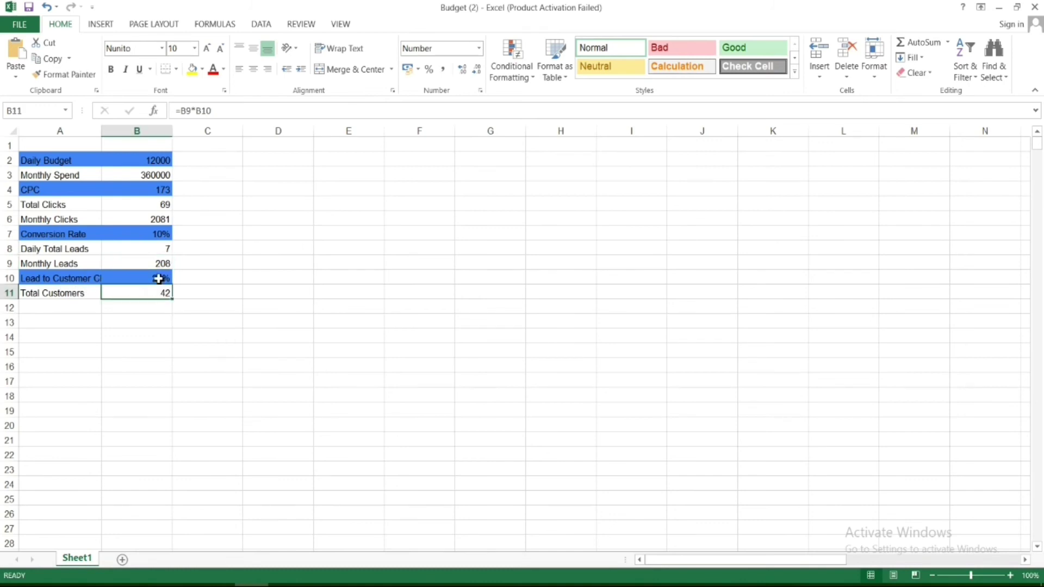
click(153, 278)
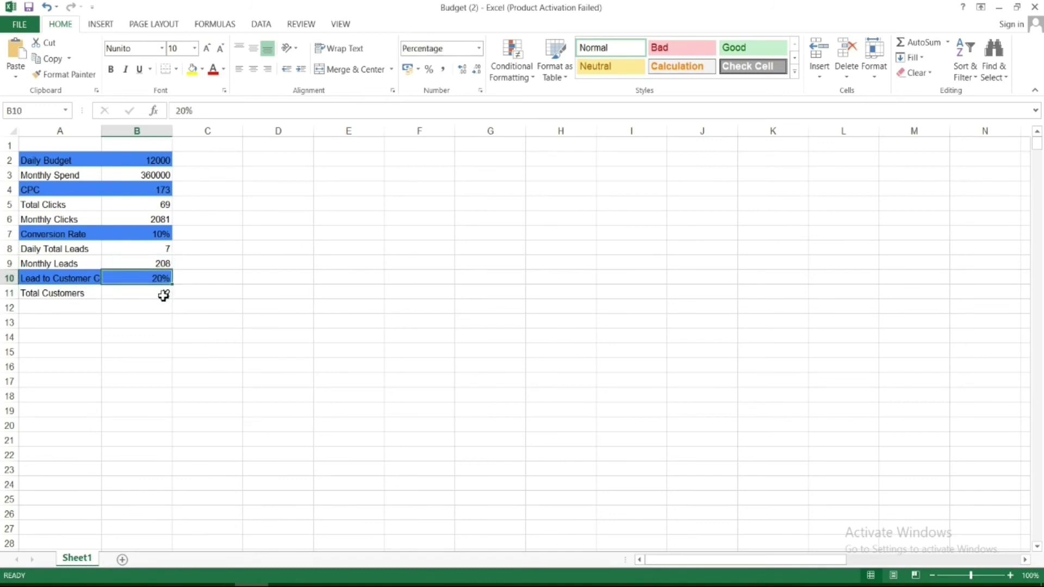
click(152, 294)
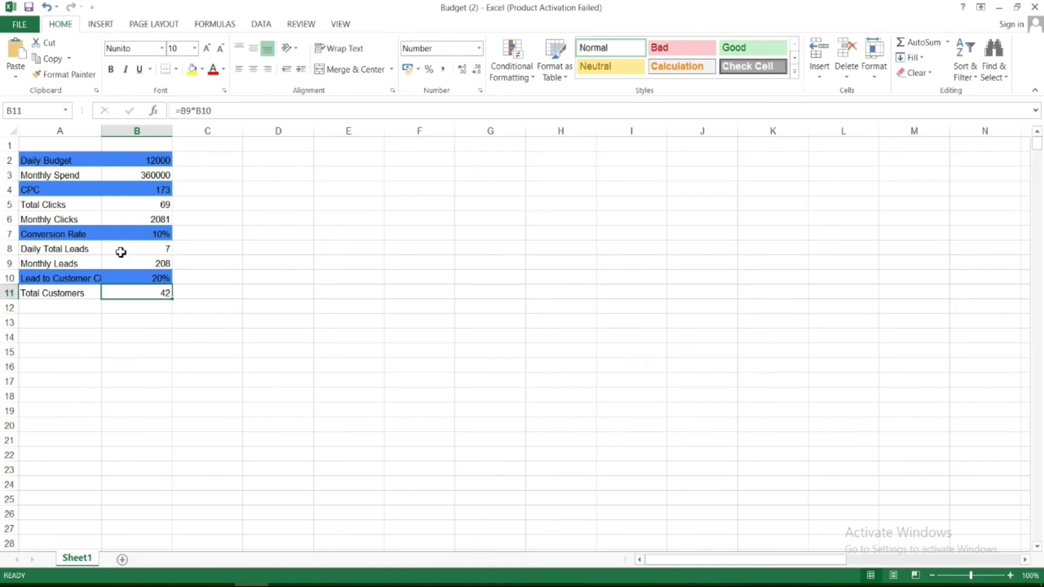
click(161, 206)
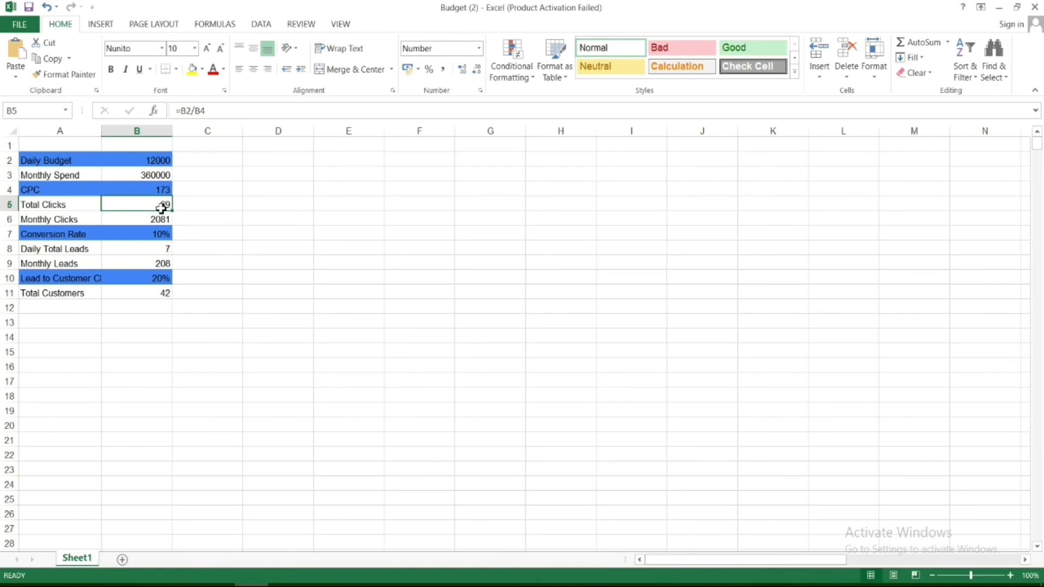
Step: Set the Daily Budget in B2 to 14000 and check the CPC and Total Clicks cells
click(157, 163)
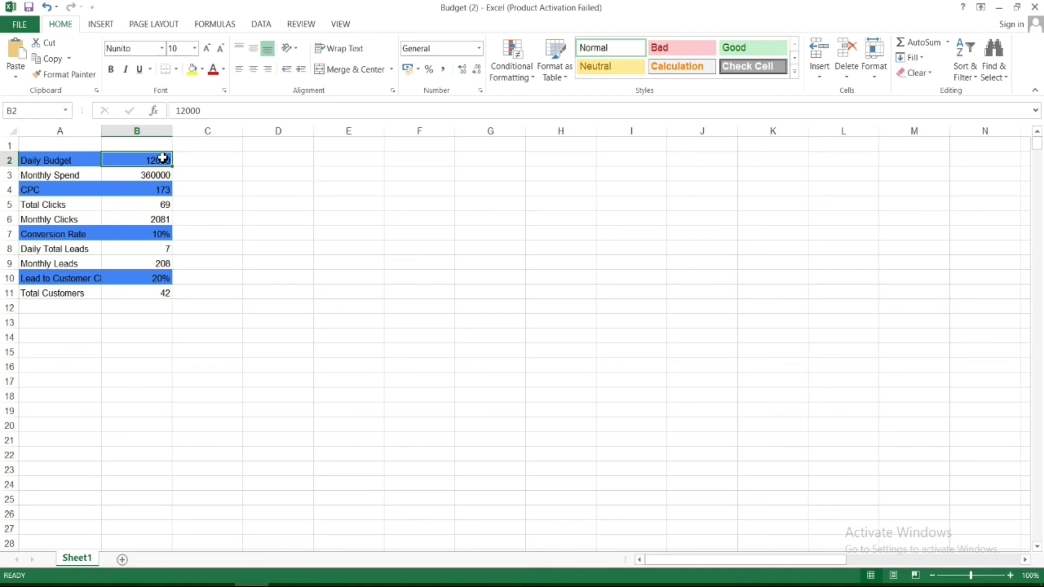
text(14000)
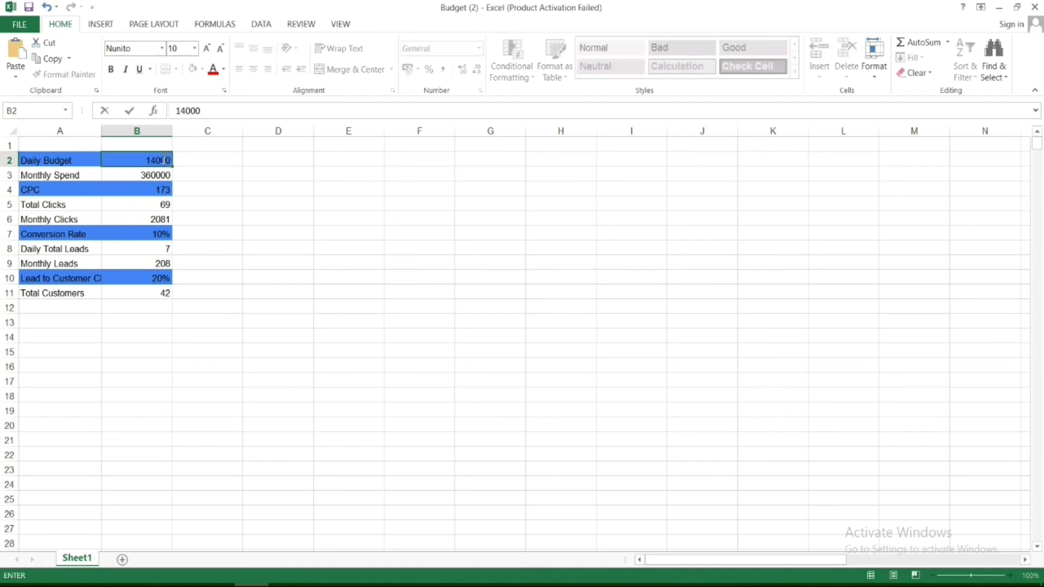
click(156, 192)
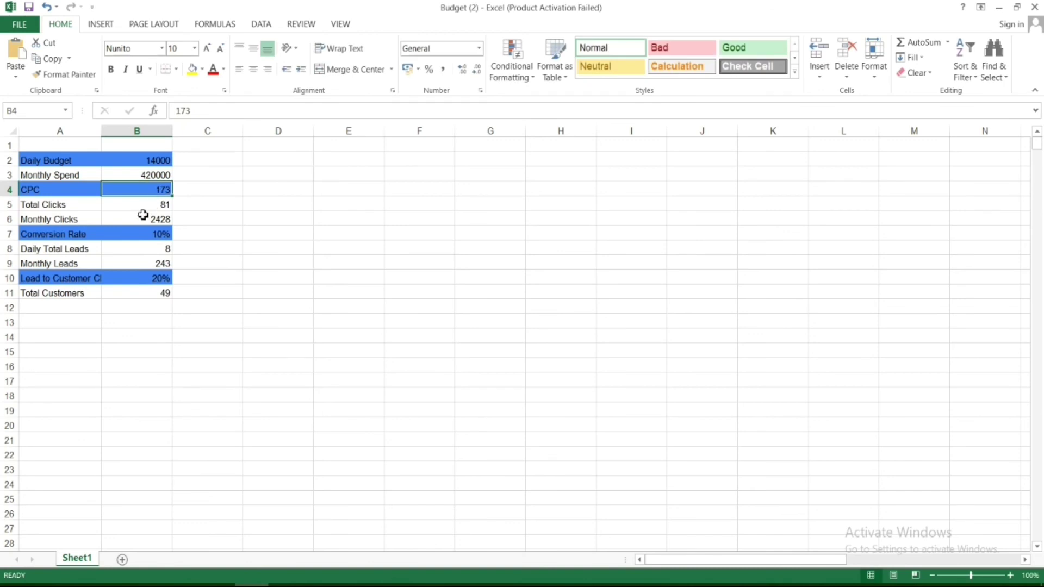
click(150, 207)
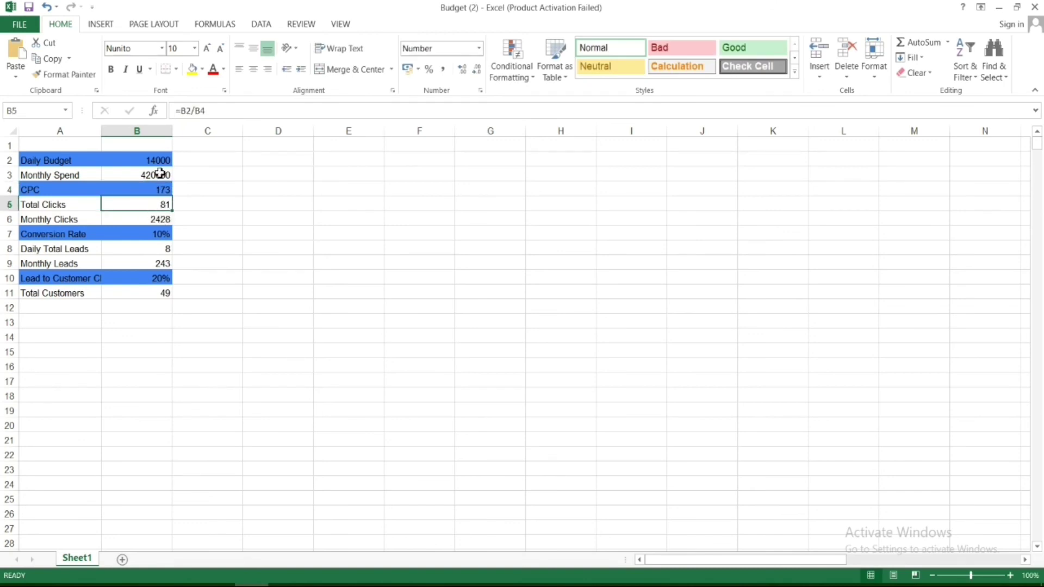
Step: Set the Daily Budget in B2 to 15000 and check the Total Clicks cell
click(158, 159)
text(15000)
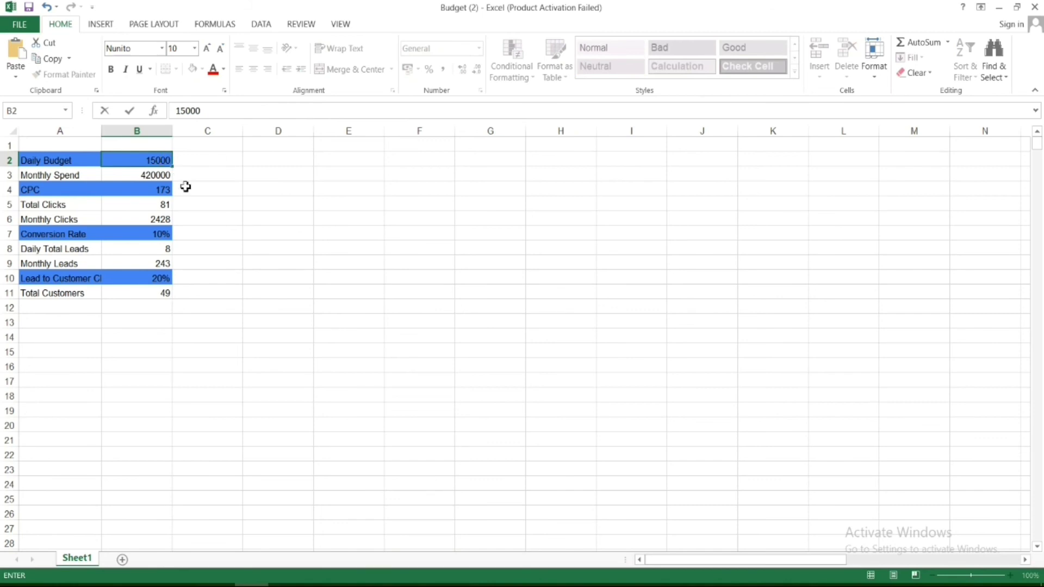
key(Return)
click(155, 206)
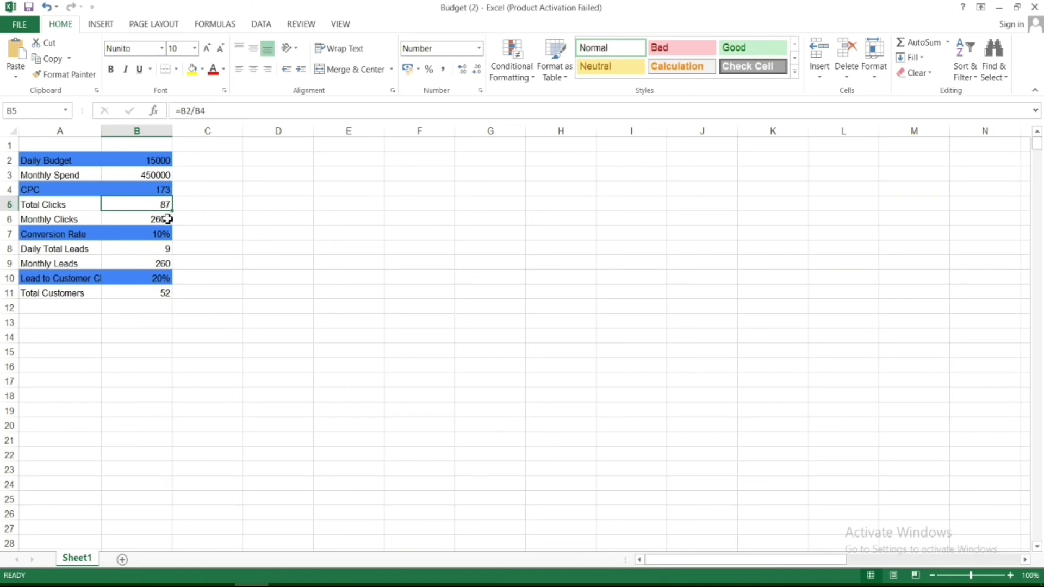
Step: Set the Daily Budget in B2 to 18000 and check the resulting Total Clicks in B5
click(156, 163)
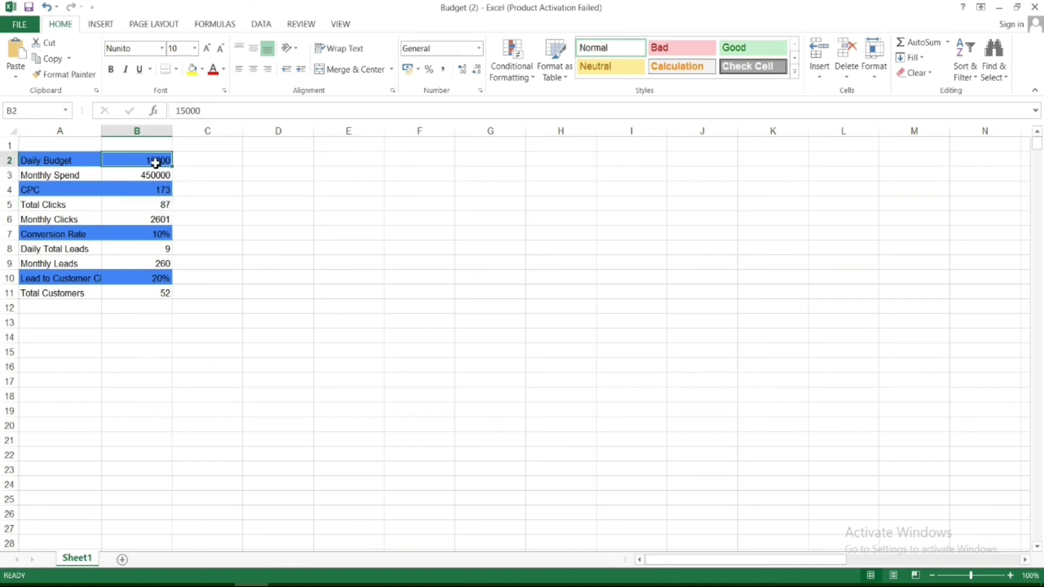
text(18000)
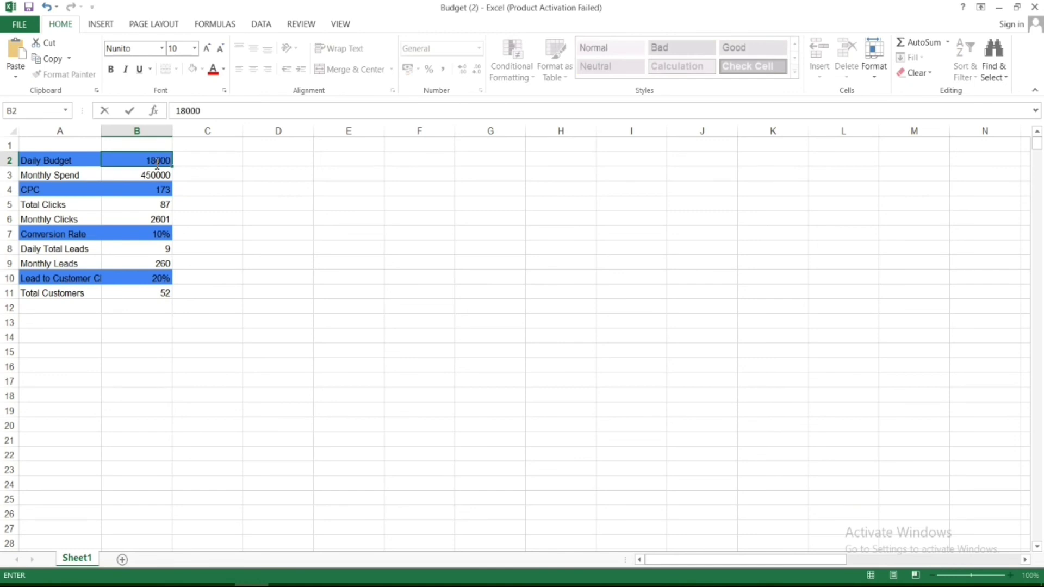
click(148, 204)
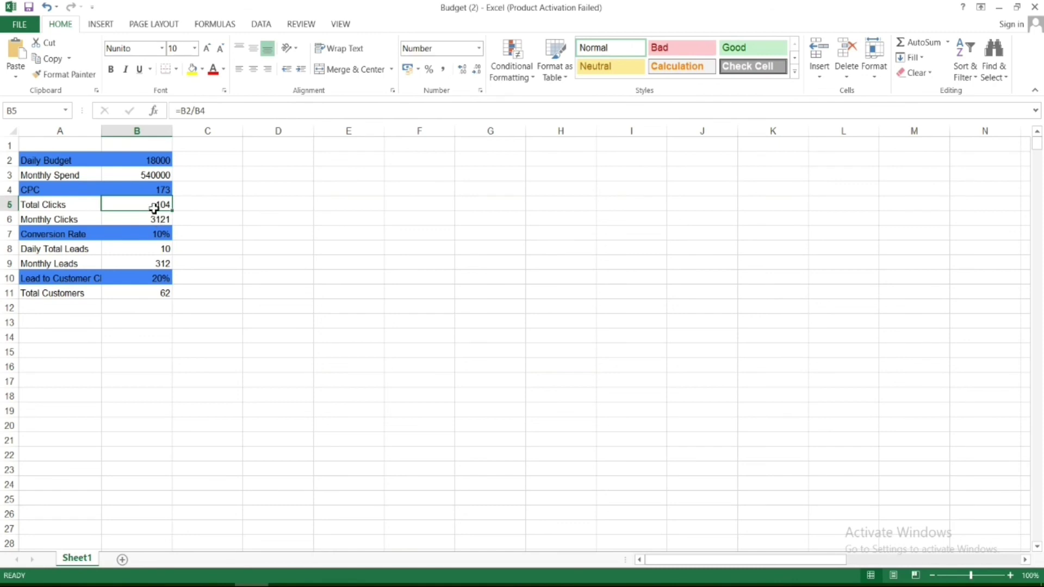
Step: Review the Daily Budget, Monthly Spend, CPC, Total Clicks, Monthly Clicks, lead-to-customer percentage and Total Customers cells in column B
click(152, 162)
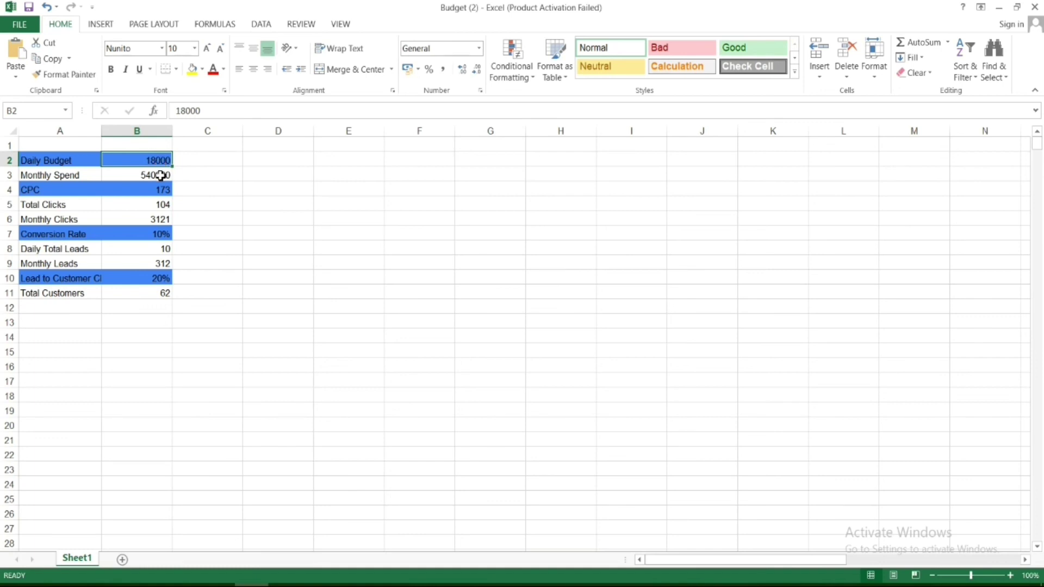
click(160, 176)
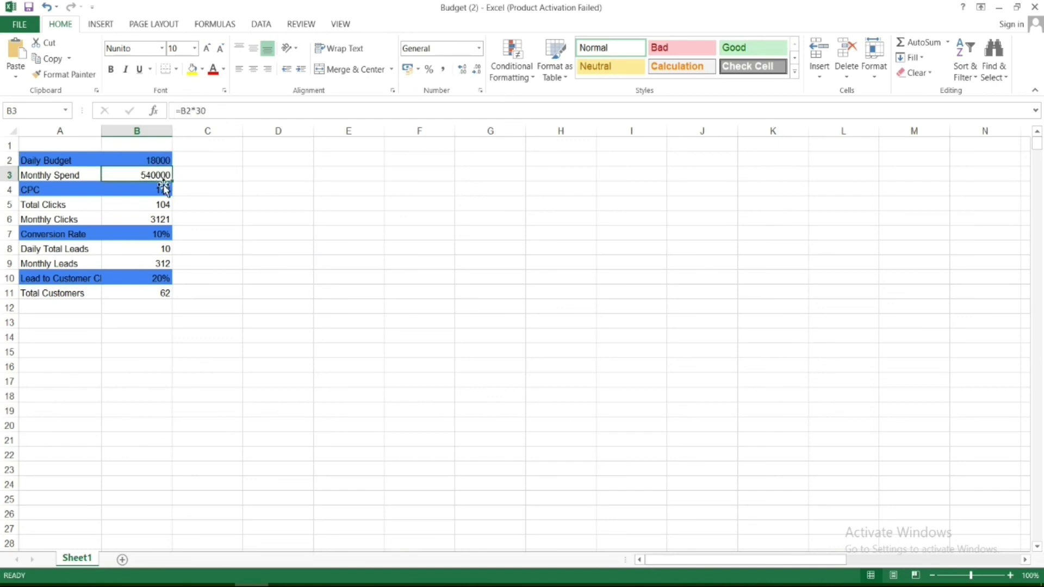
click(164, 189)
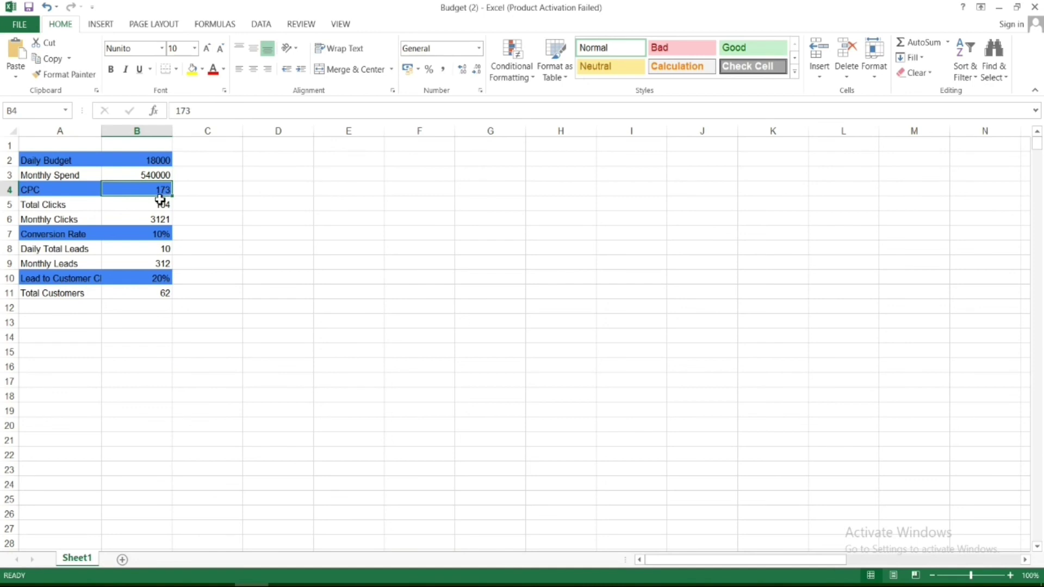
click(161, 206)
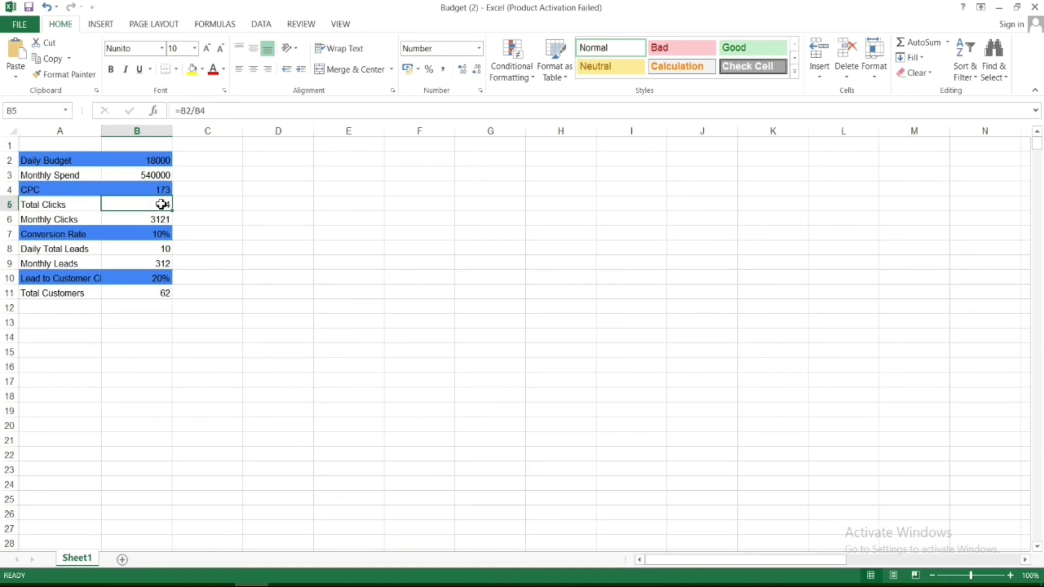
click(157, 221)
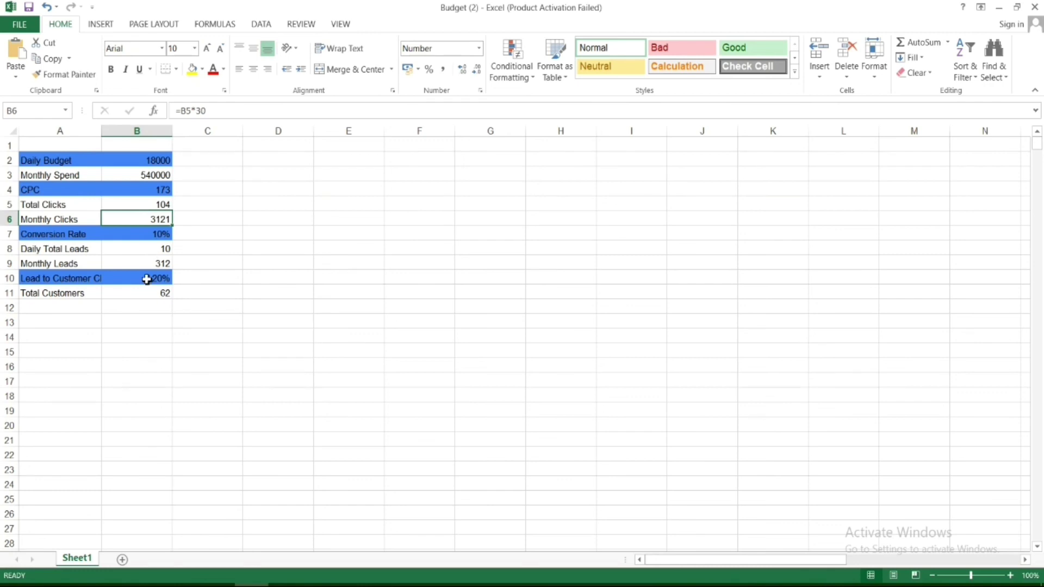
click(147, 279)
click(140, 298)
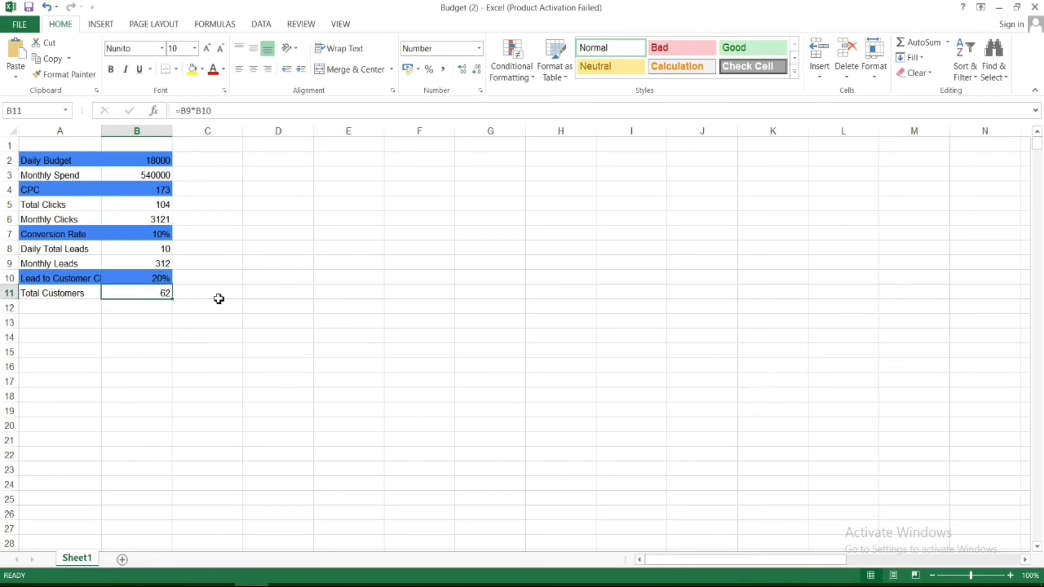